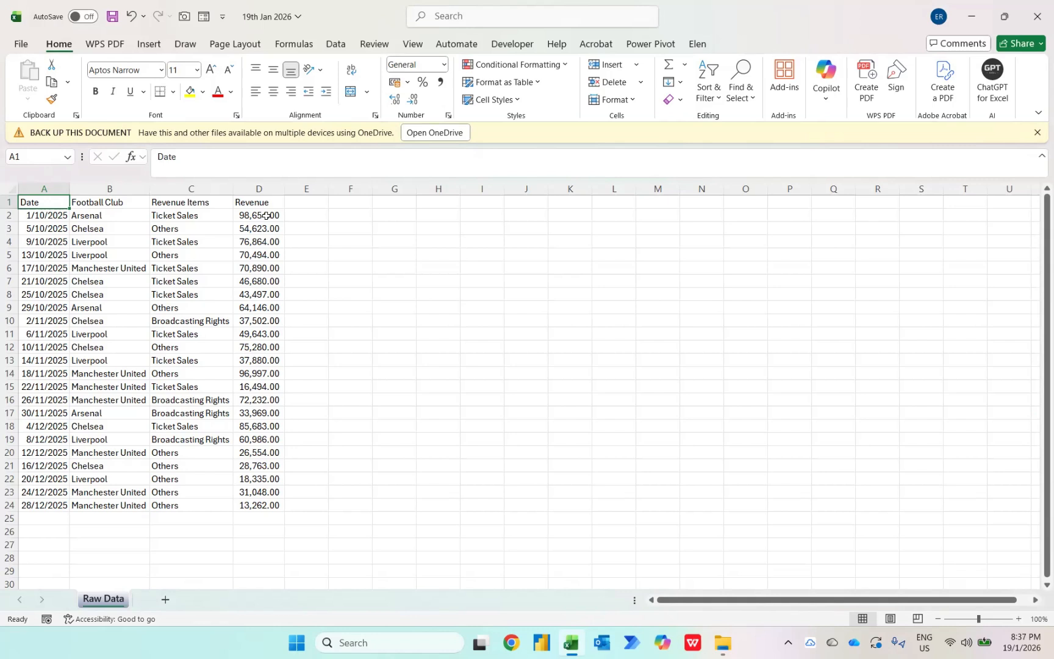
- Create a PivotTable from the Raw Data range A1:D24 on a new worksheet
key(ctrl+a)
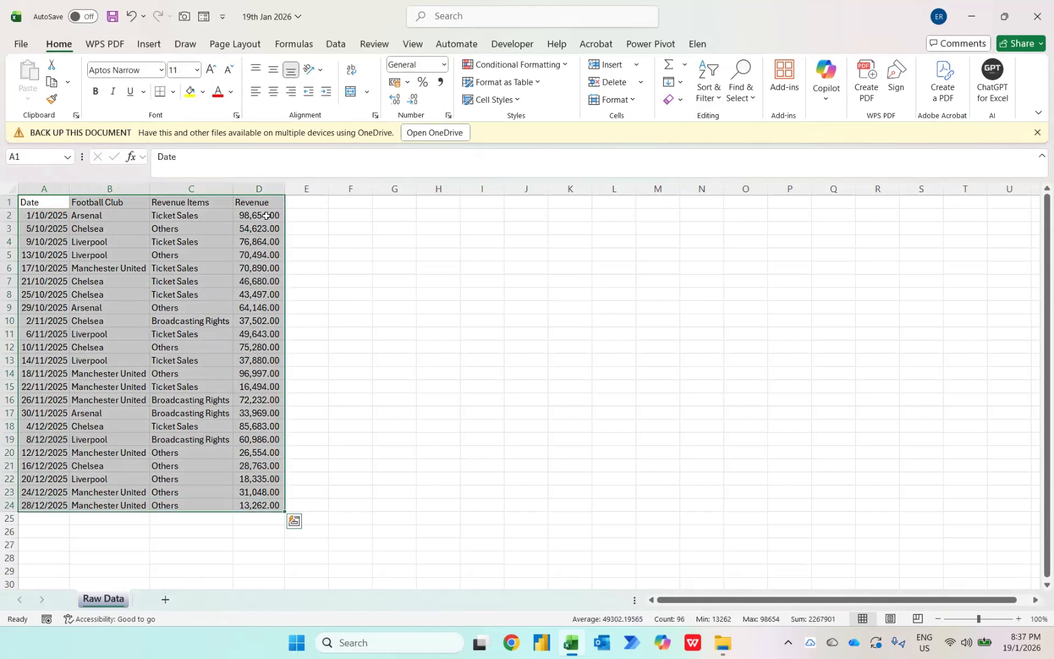
click(149, 45)
click(38, 73)
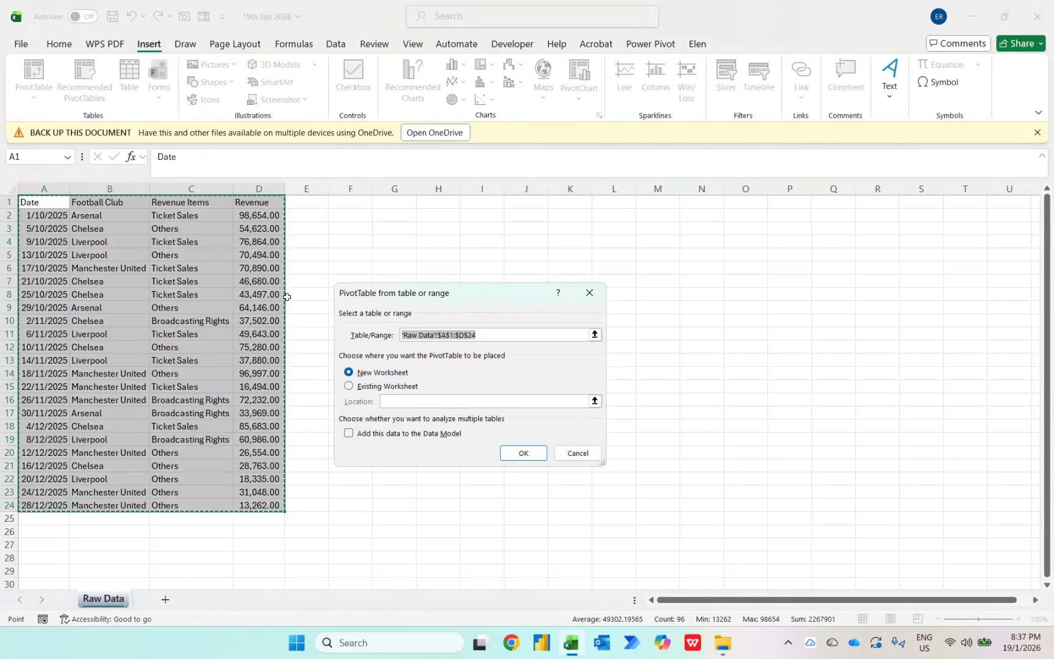
click(522, 454)
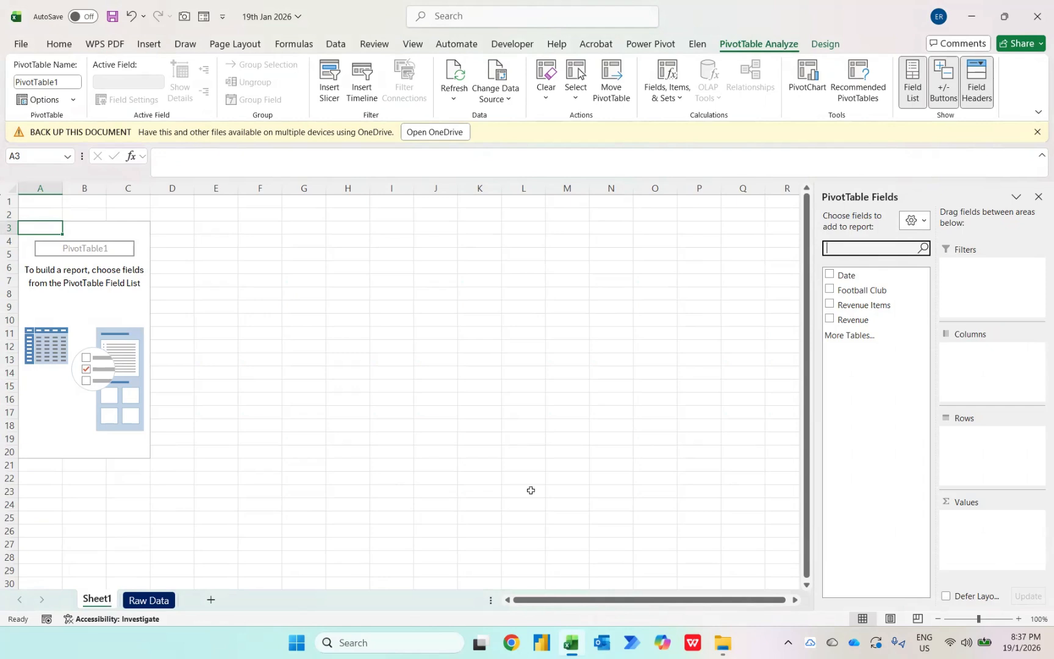
- Set up the PivotTable with Date as rows, Sum of Revenue as values and Football Club as the report filter
click(830, 276)
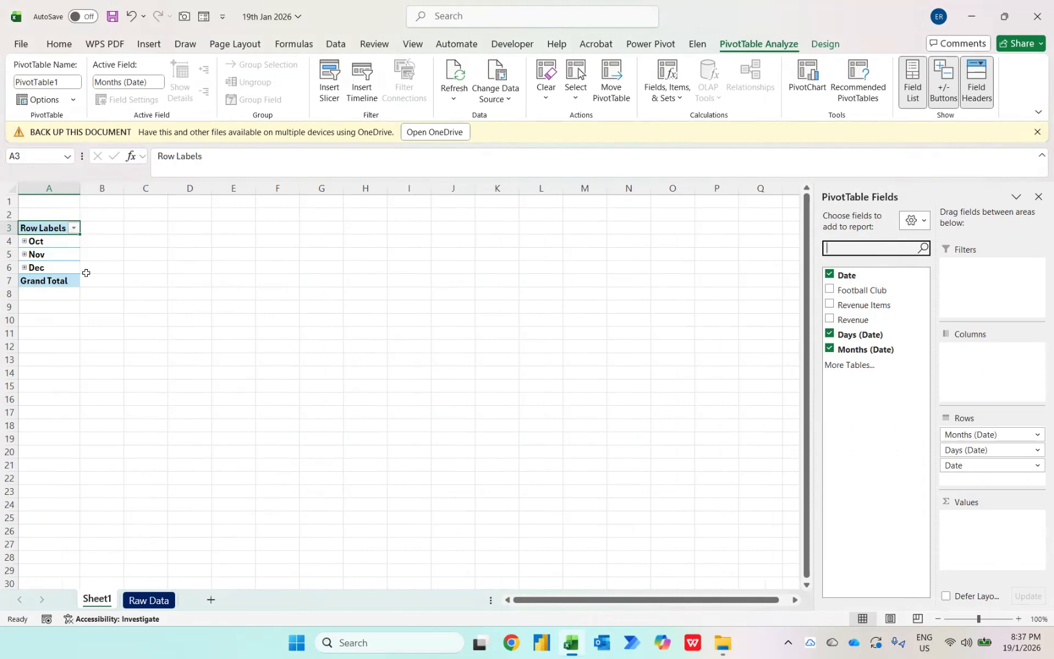
click(829, 320)
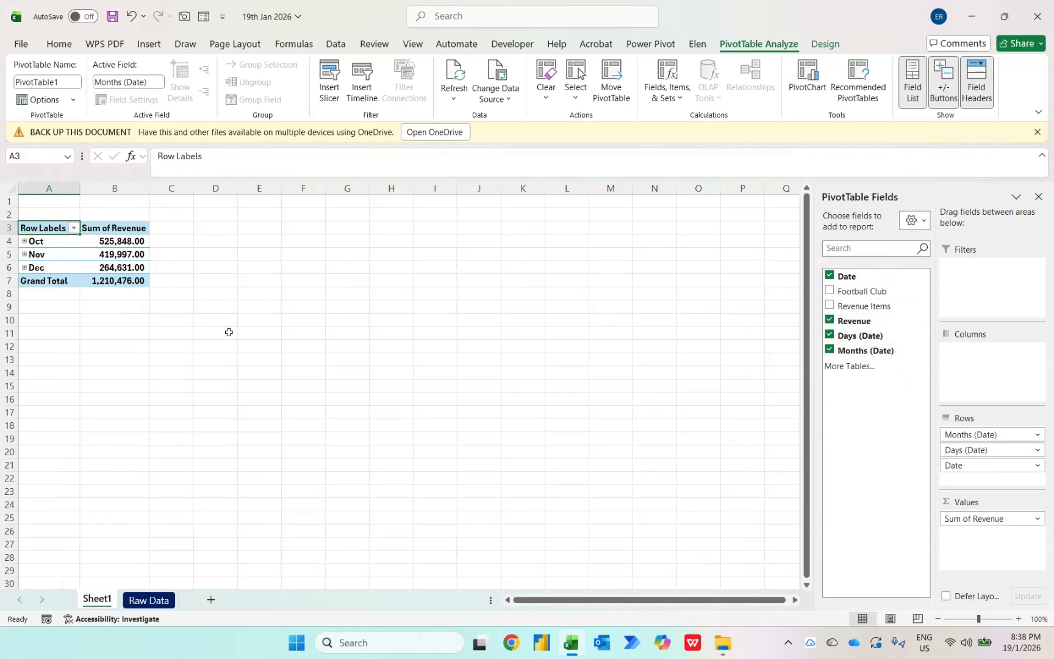
drag(856, 291, 979, 283)
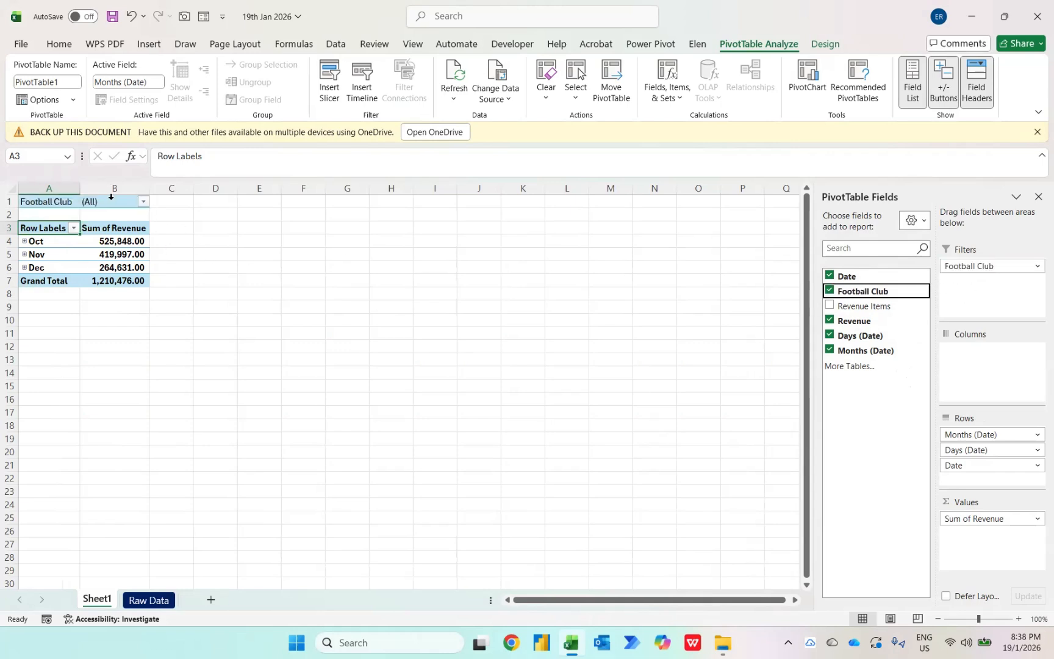
- Insert a clustered column PivotChart from the PivotTable and place a Football Club slicer beside it
click(809, 87)
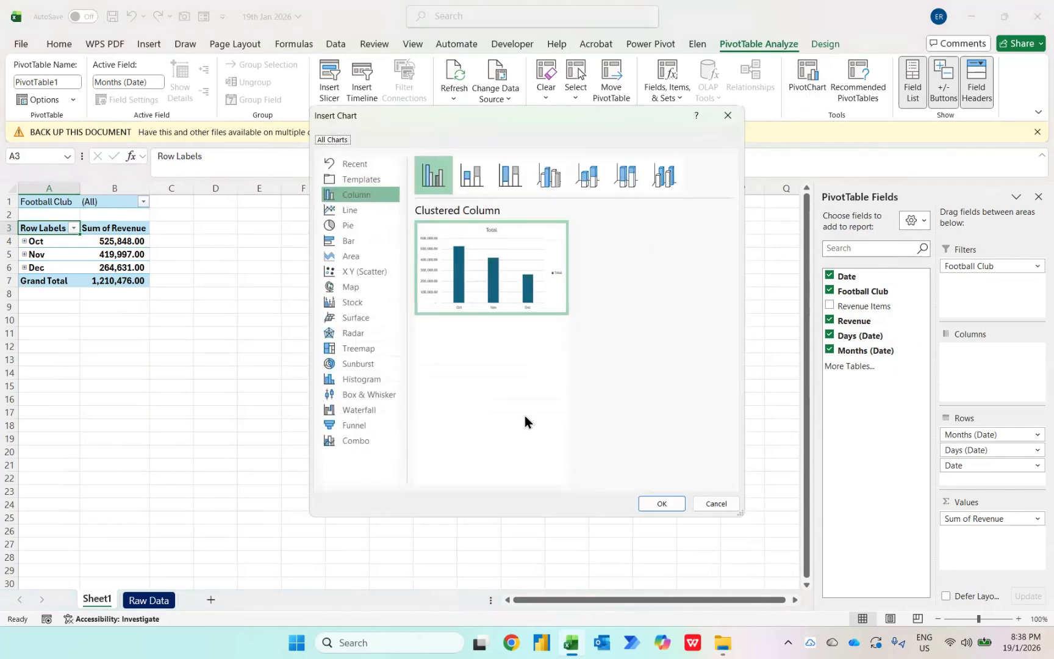
click(659, 499)
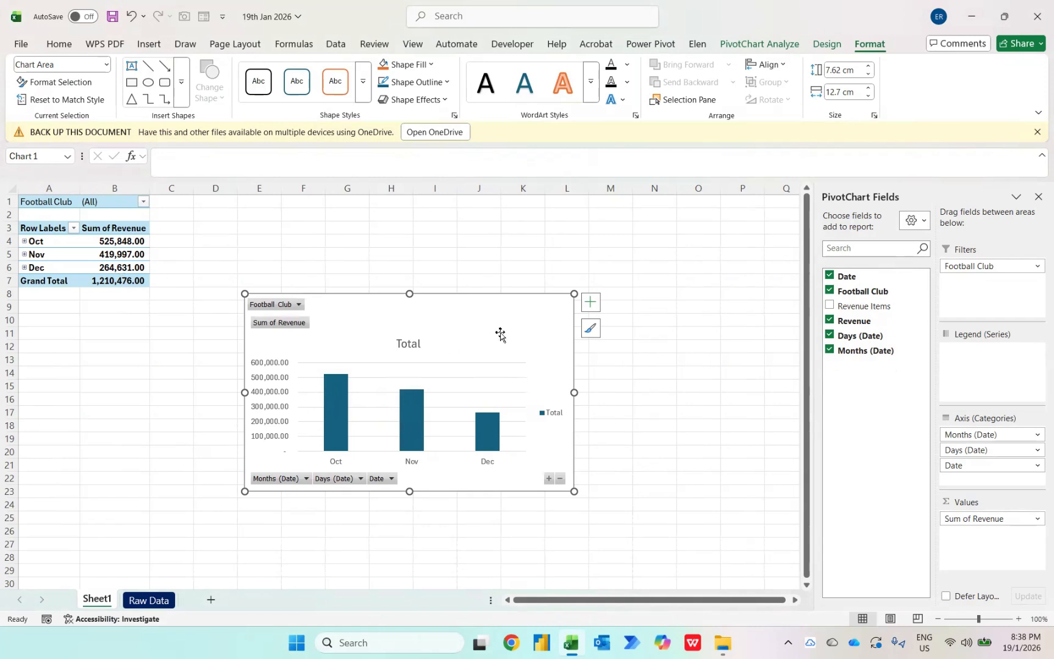
click(768, 46)
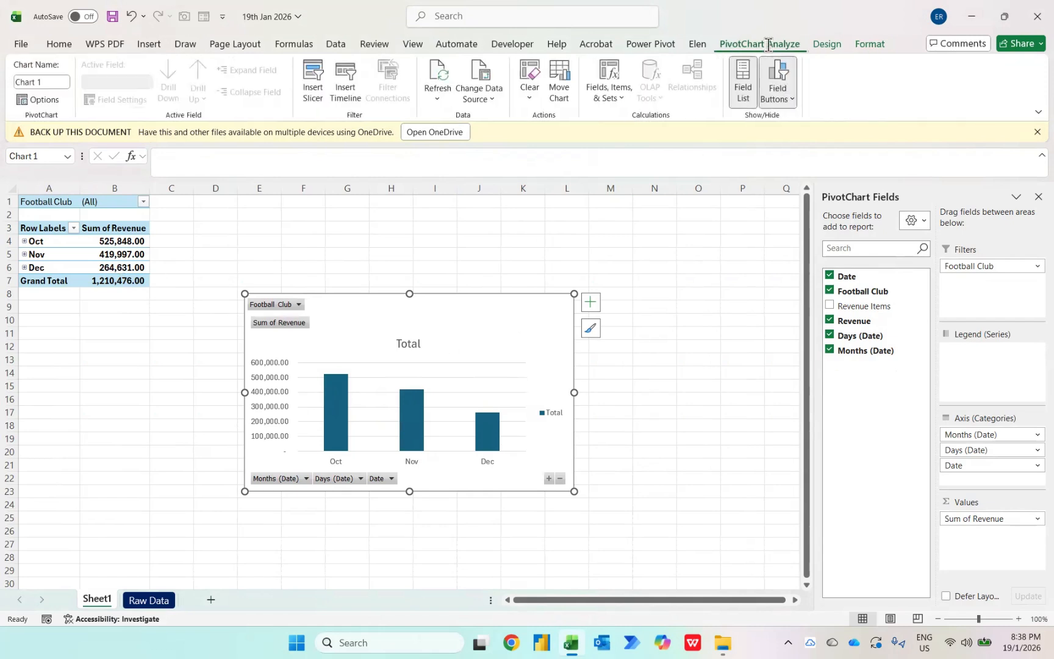
click(312, 85)
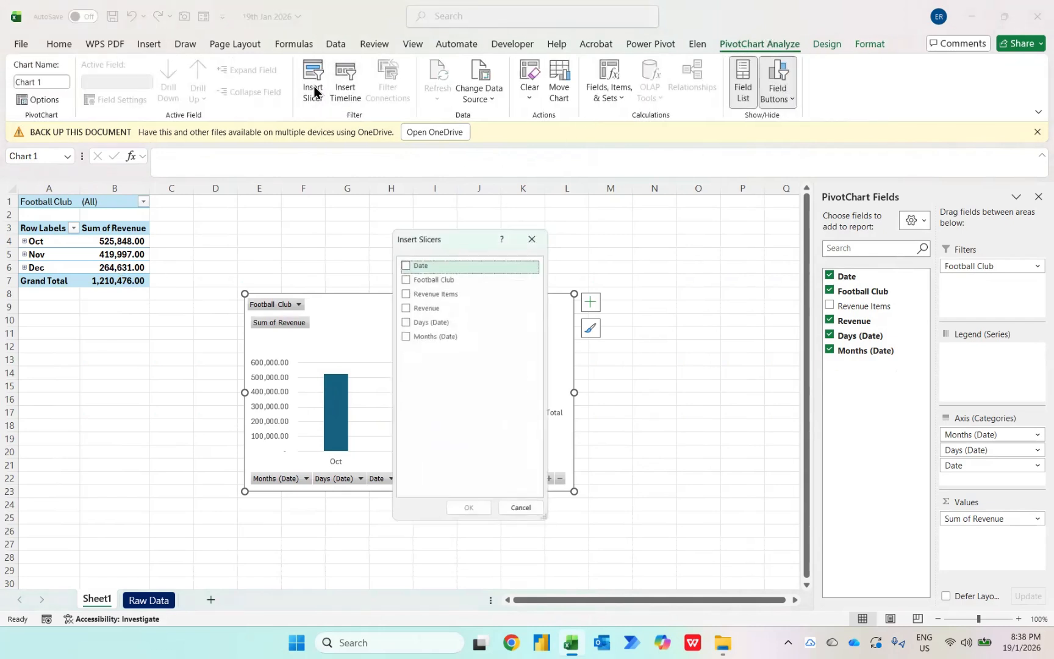
click(402, 278)
click(467, 512)
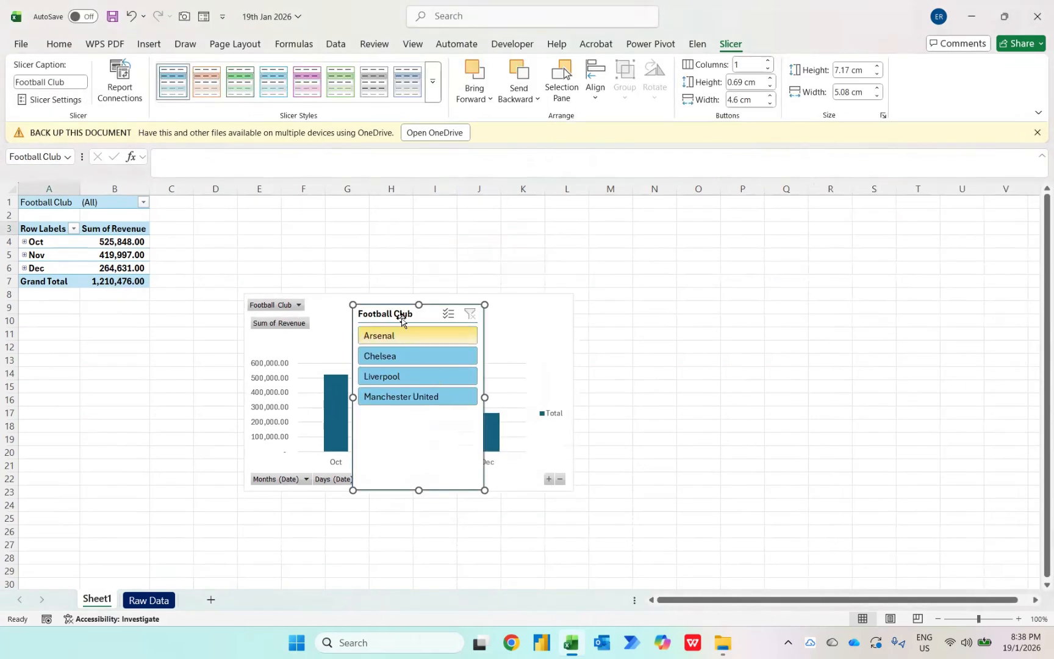
drag(392, 317, 636, 311)
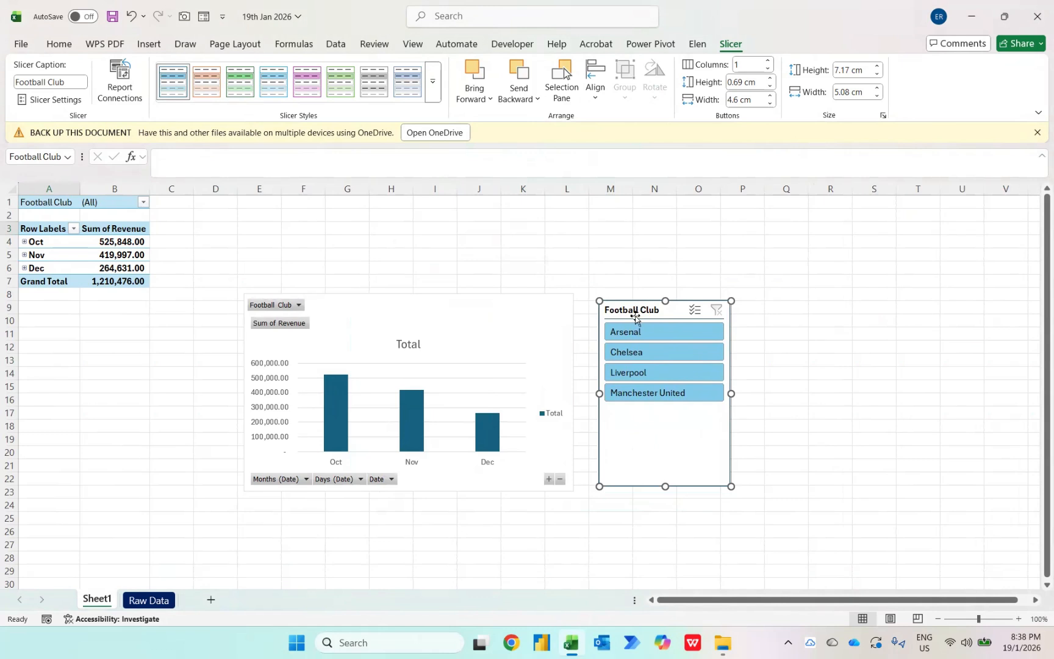
- Test the slicer by filtering the chart to Arsenal, Chelsea, Liverpool and Manchester United in turn
click(633, 332)
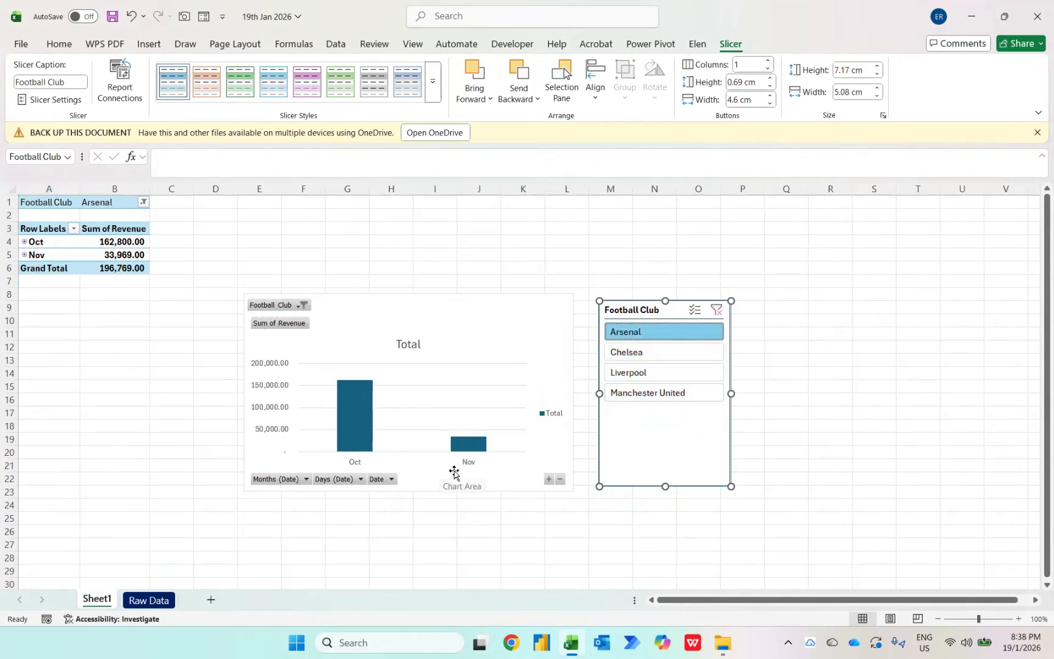
click(626, 350)
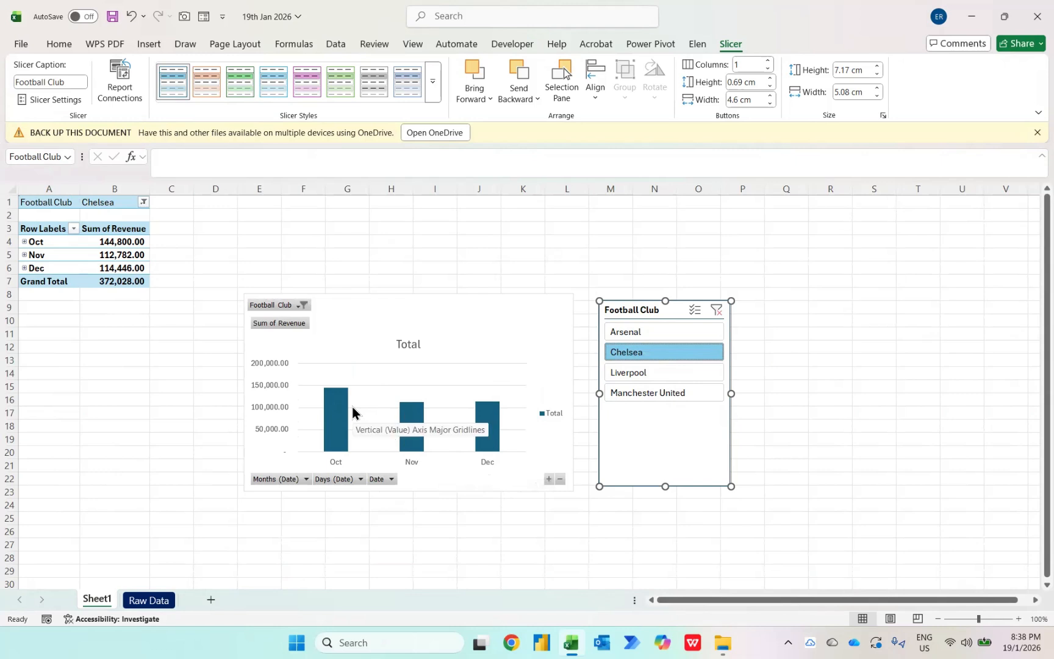
click(630, 374)
click(633, 391)
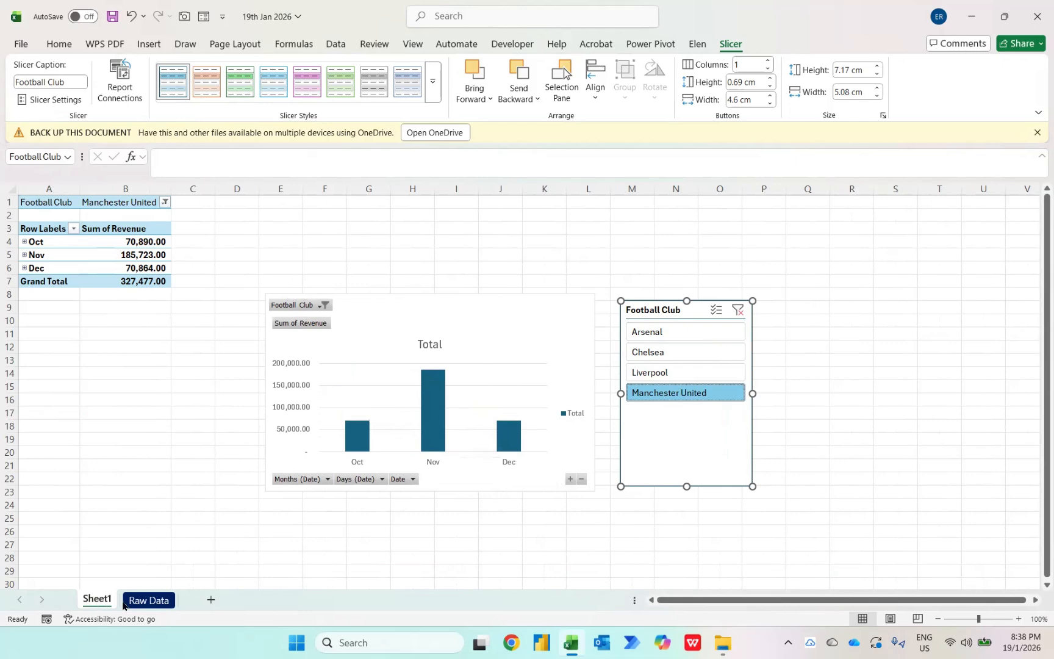
- Add a new worksheet in front of Sheet1 and merge and center cells A1:O4 on it
click(207, 601)
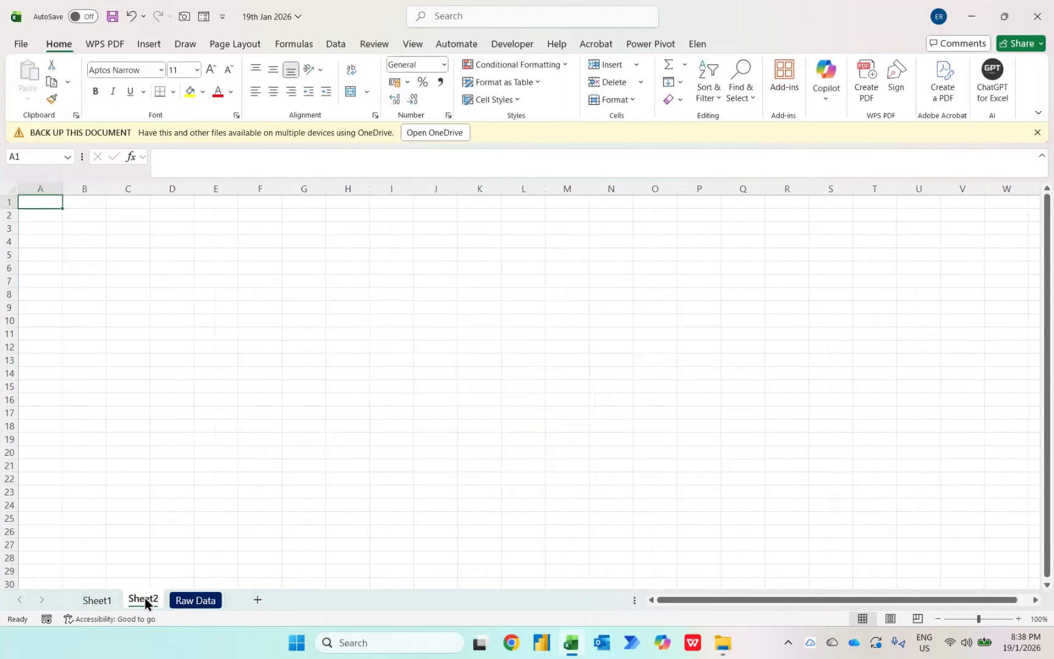
drag(145, 600, 86, 598)
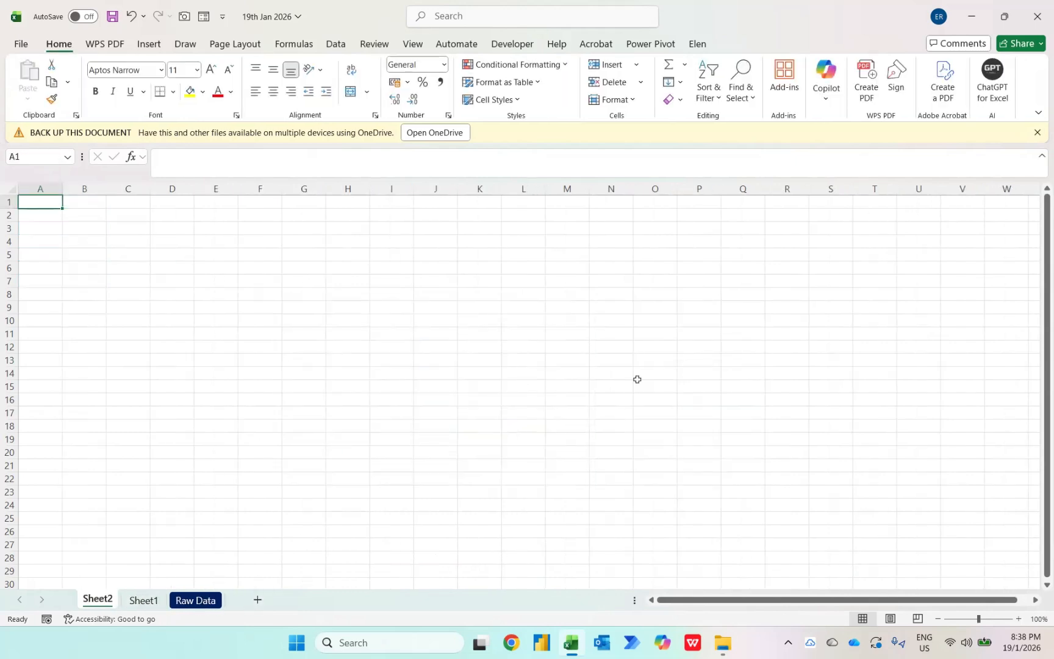
click(656, 243)
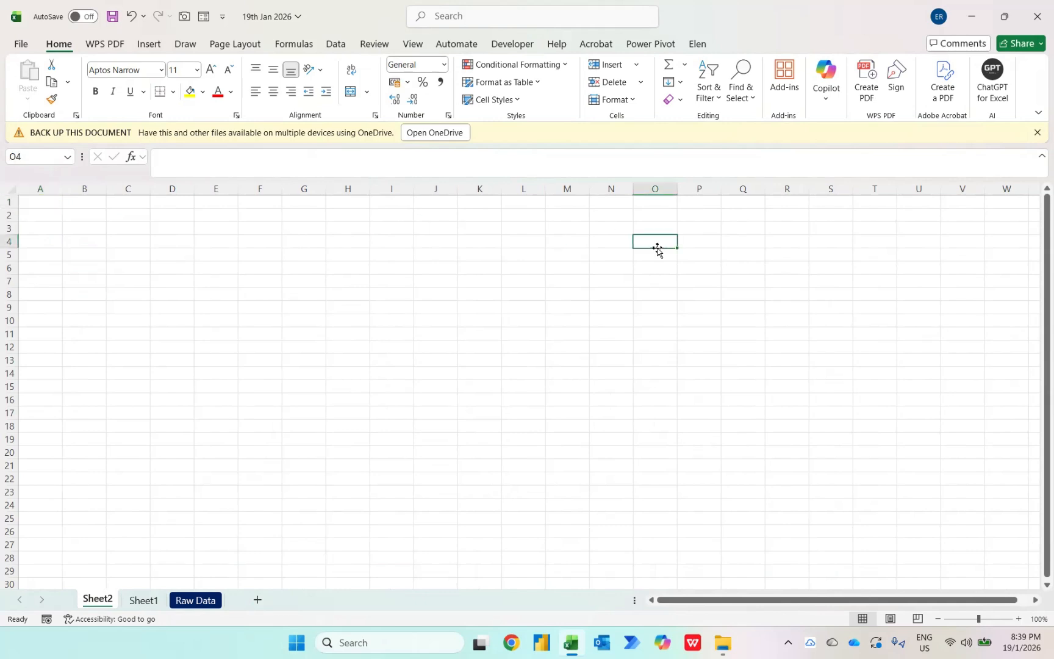
key(ctrl+shift+Up)
key(ctrl+shift+Left)
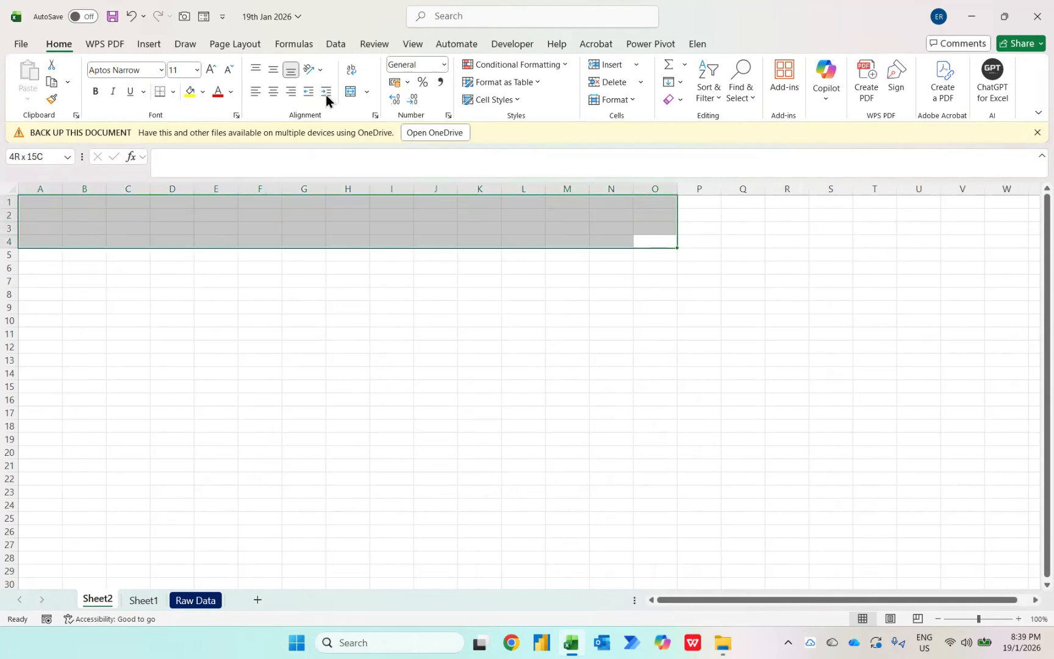
click(346, 92)
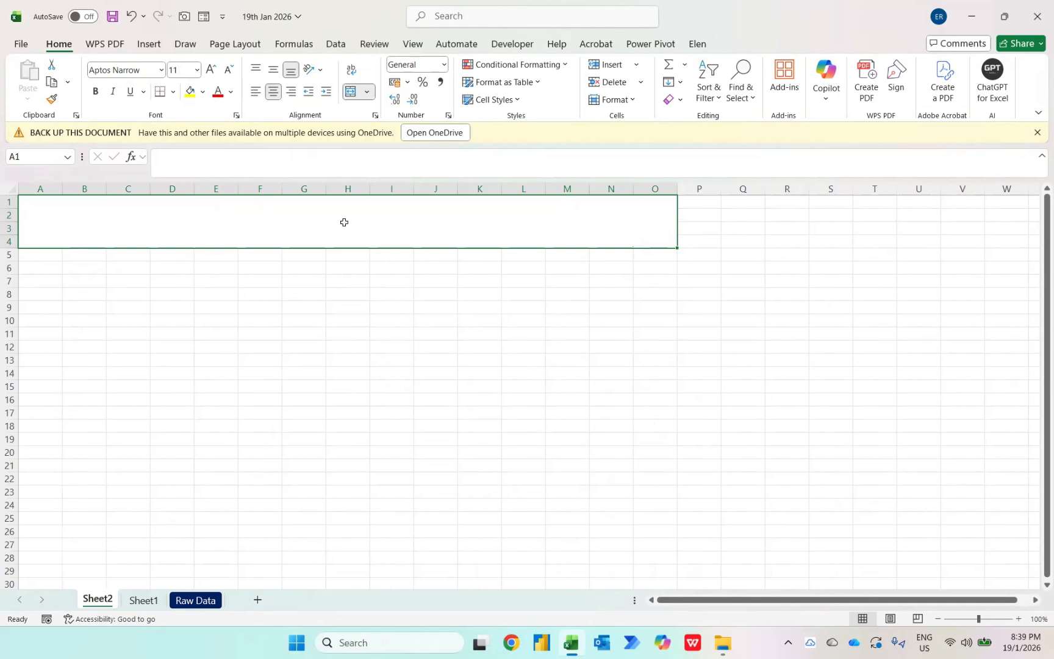
- Move the PivotChart and the Football Club slicer together from Sheet1 to Sheet2, starting at cell B10
click(142, 600)
click(468, 295)
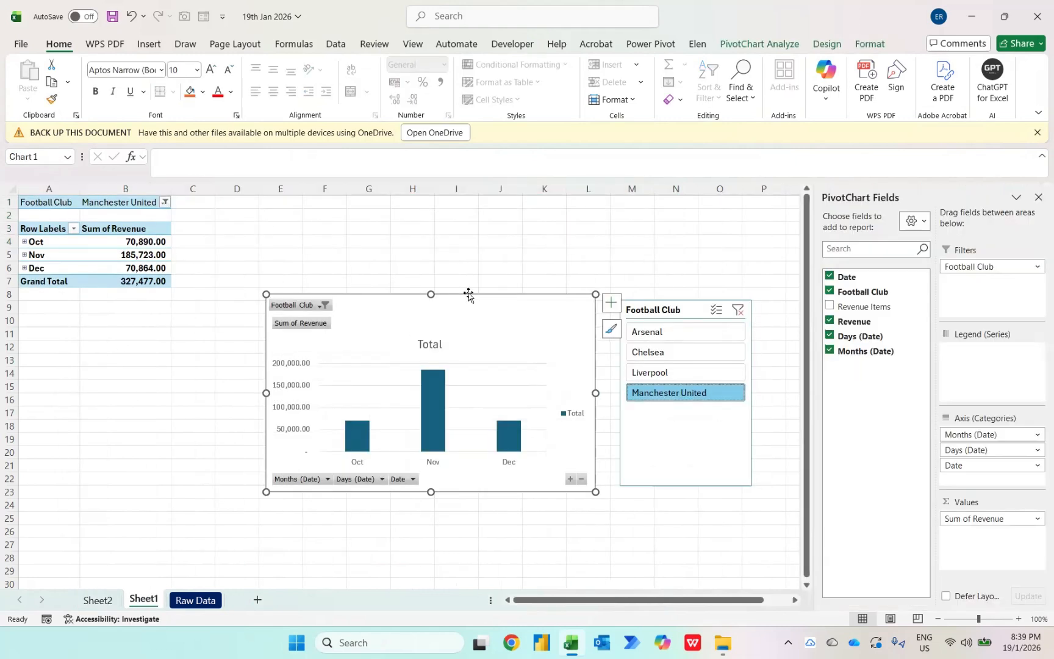
ctrl+click(656, 306)
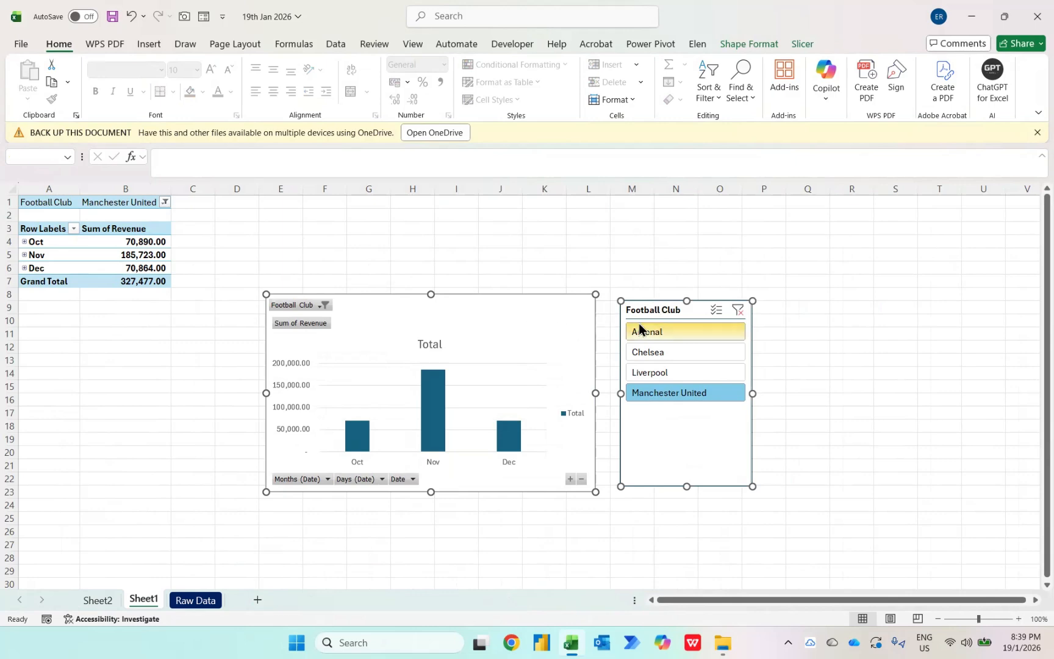
key(Delete)
click(97, 597)
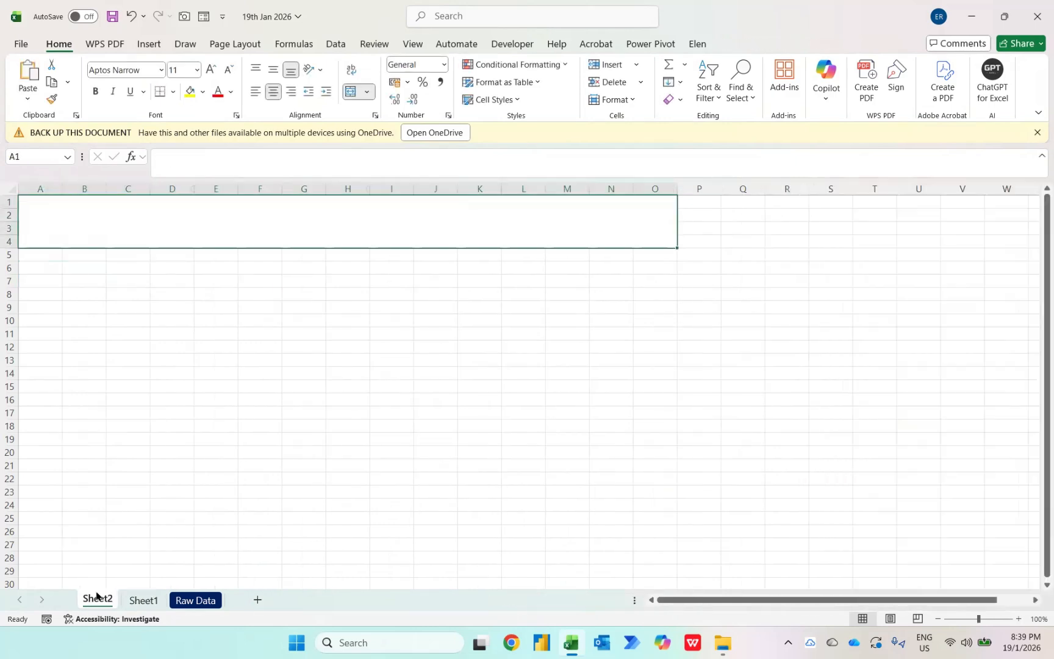
click(84, 322)
key(ctrl+v)
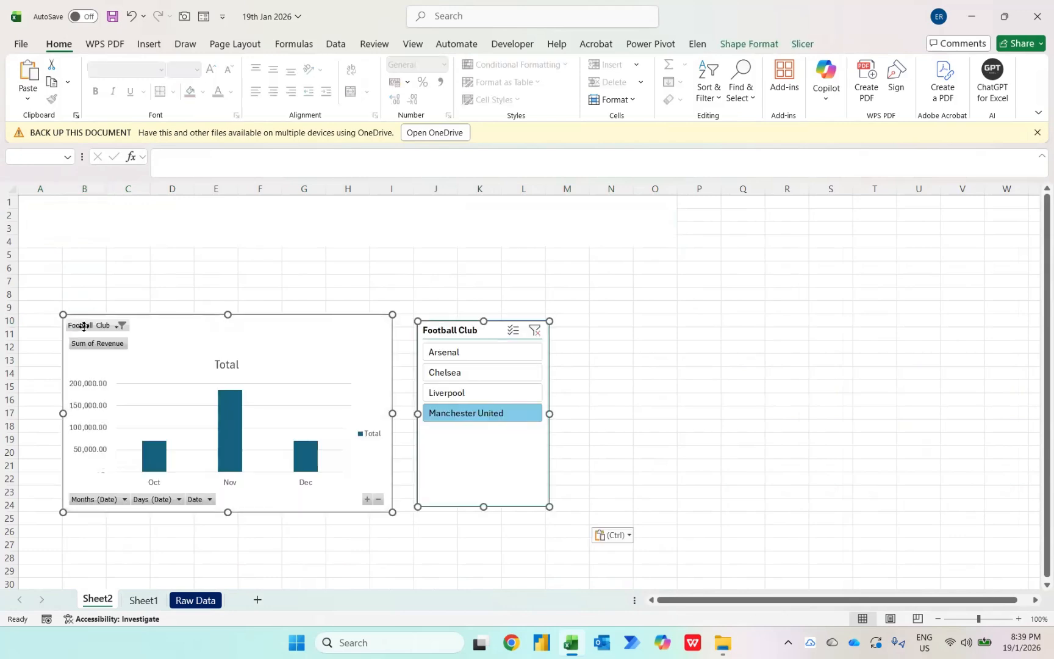
click(405, 291)
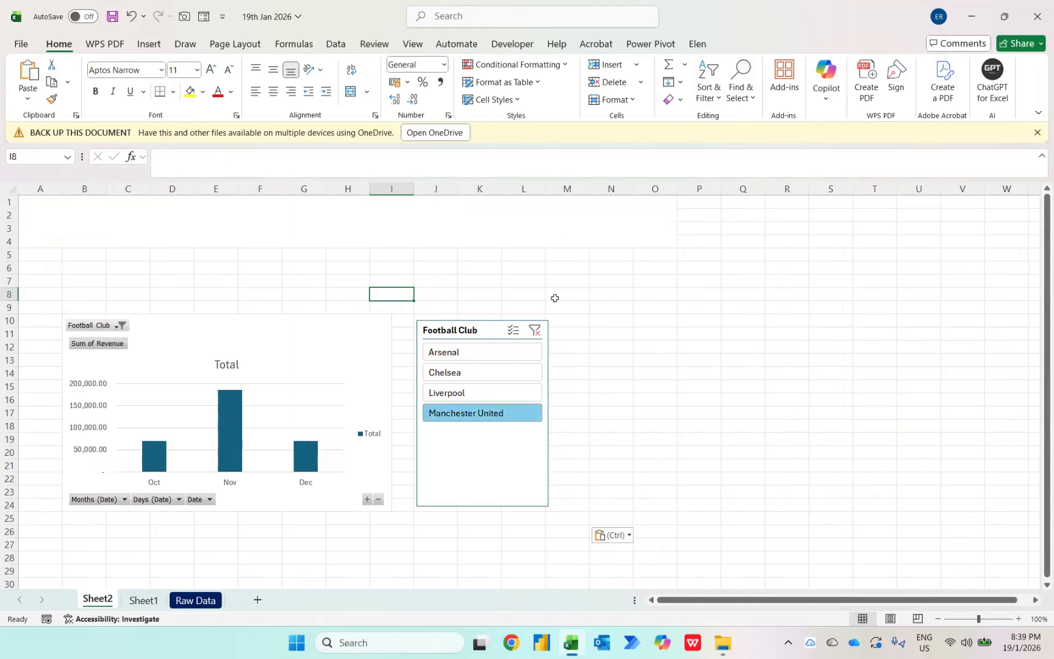
- Arrange the Football Club slicer in 4 columns and stretch it above the chart to about 24.3 cm wide by 1.9 cm high
click(481, 331)
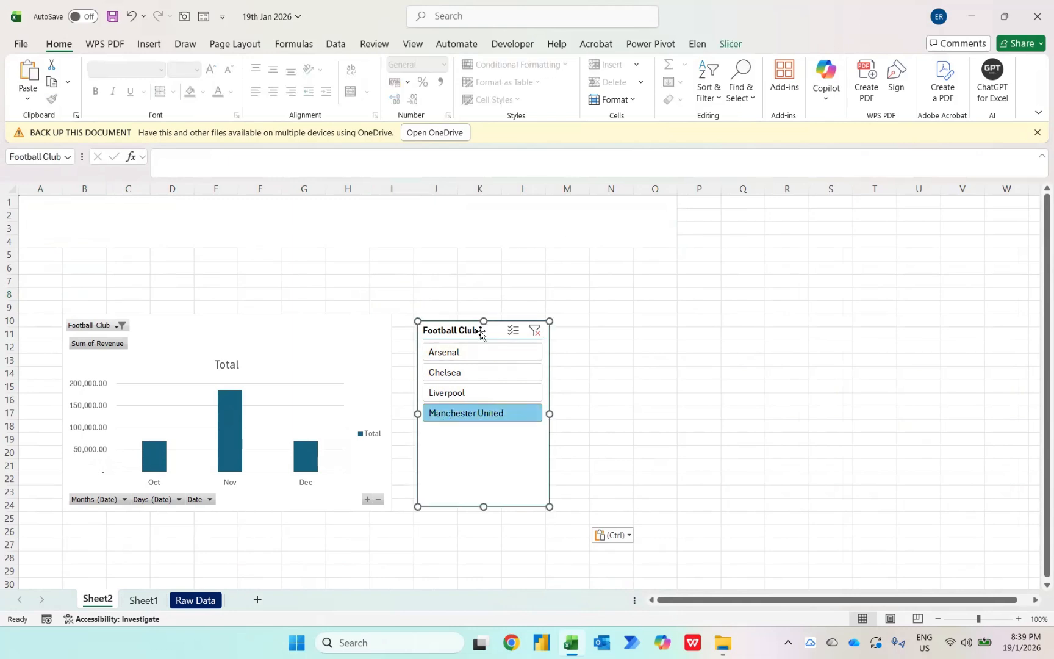
click(724, 44)
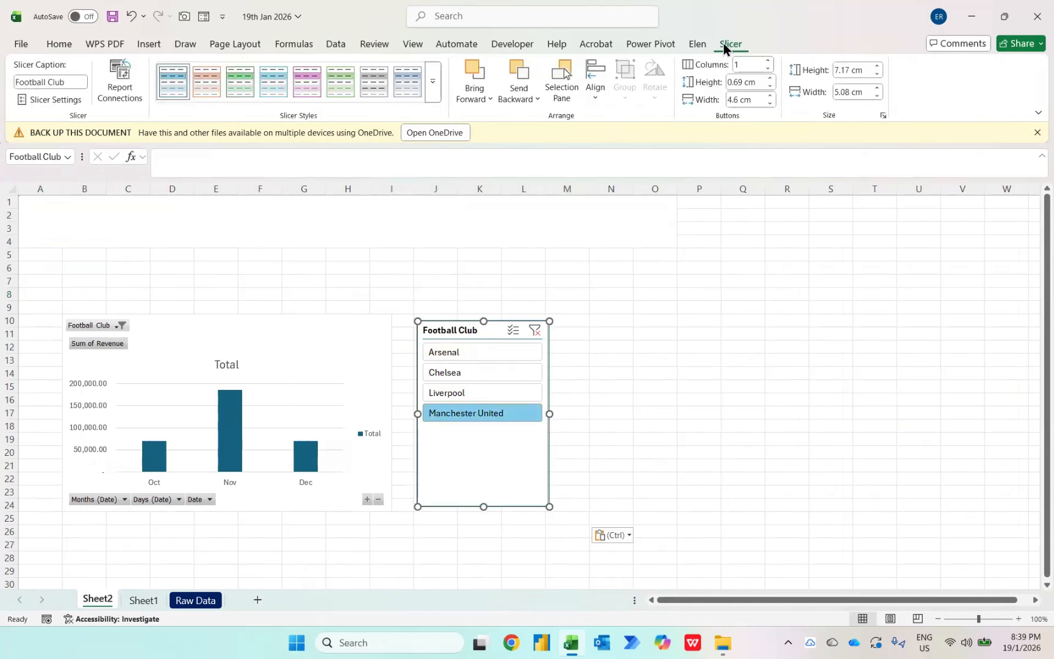
click(748, 64)
key(BackSpace)
text(4)
key(Return)
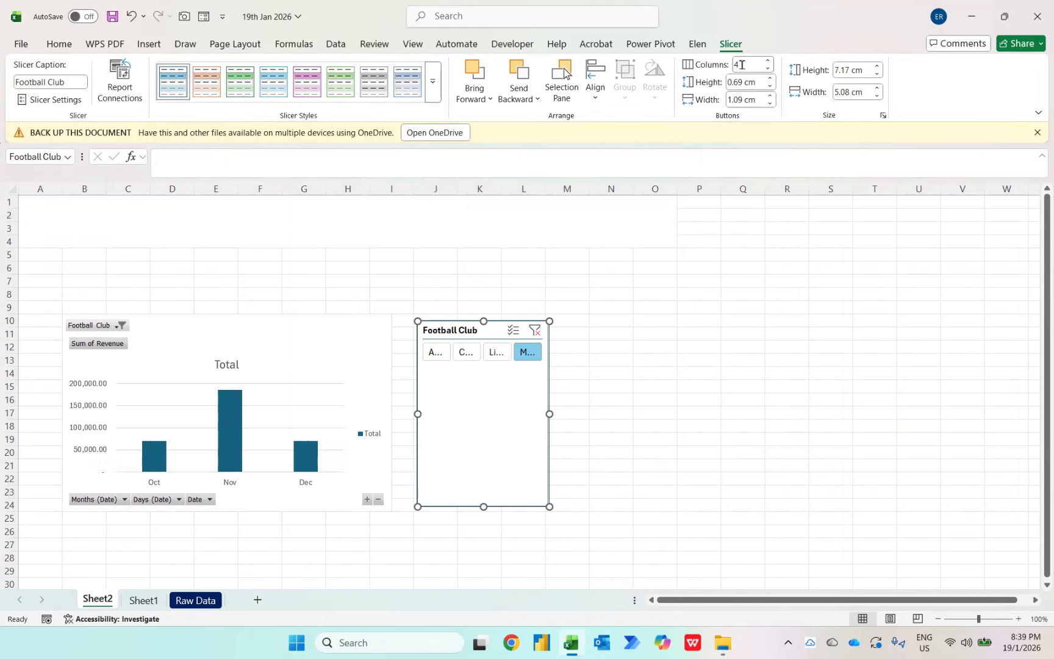
drag(441, 324, 59, 259)
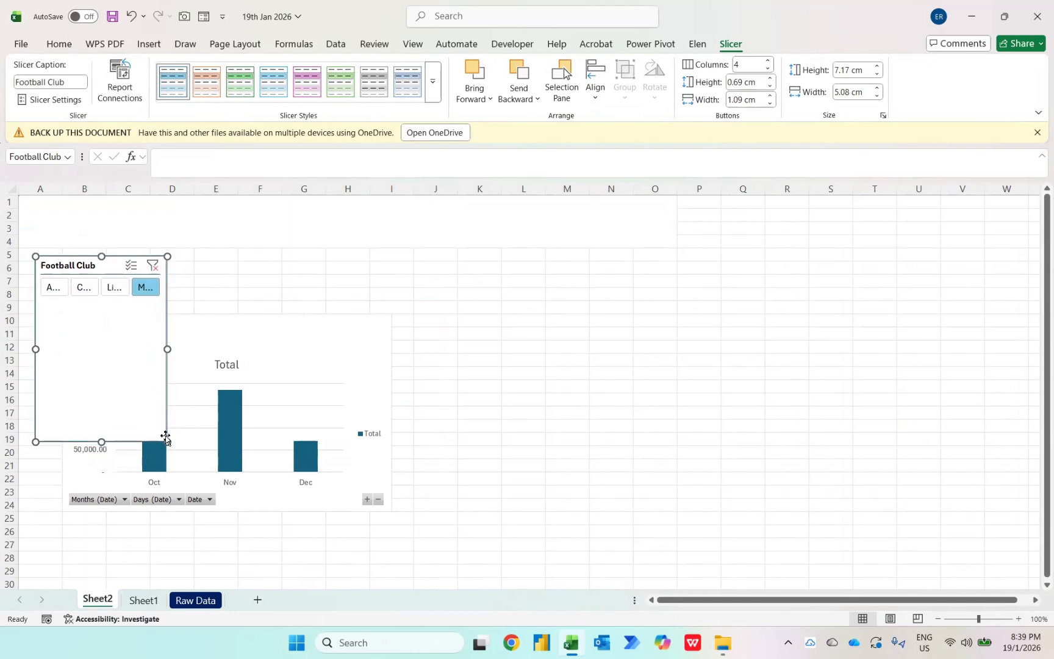
drag(168, 442, 664, 303)
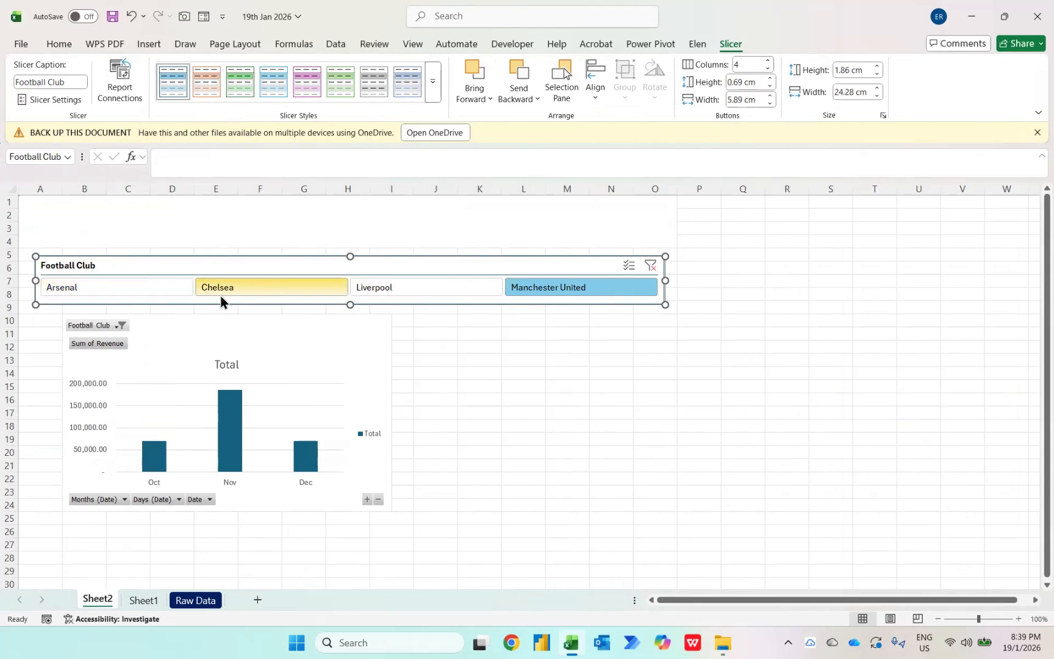
- Look at the pivot table's club filter on Sheet1, and clear the Football Club slicer's filter on Sheet2
click(136, 600)
key(Up)
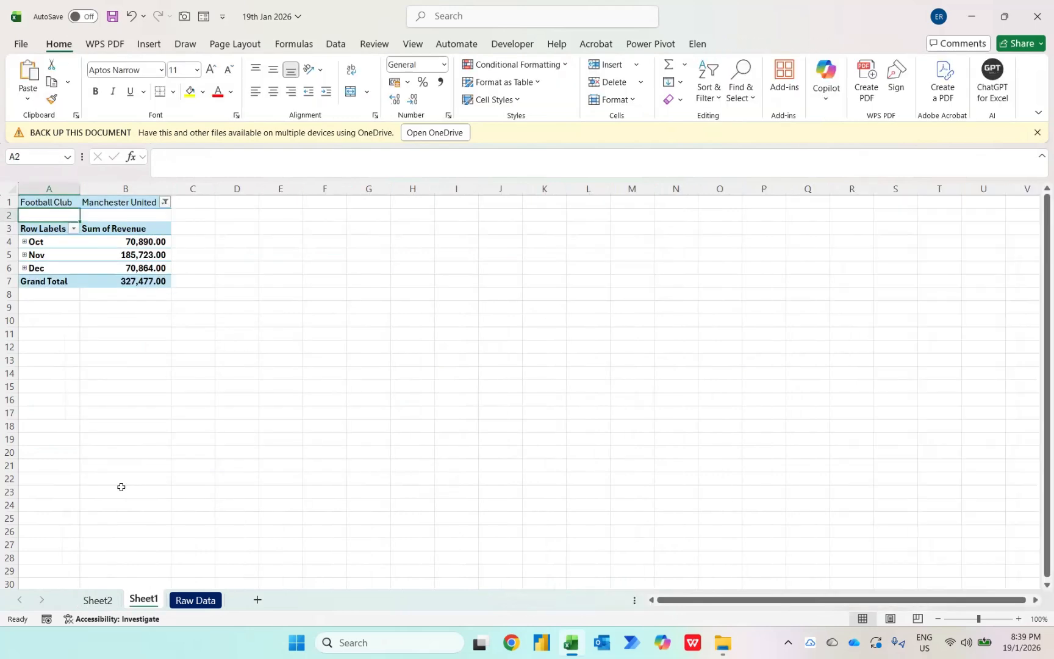
click(98, 600)
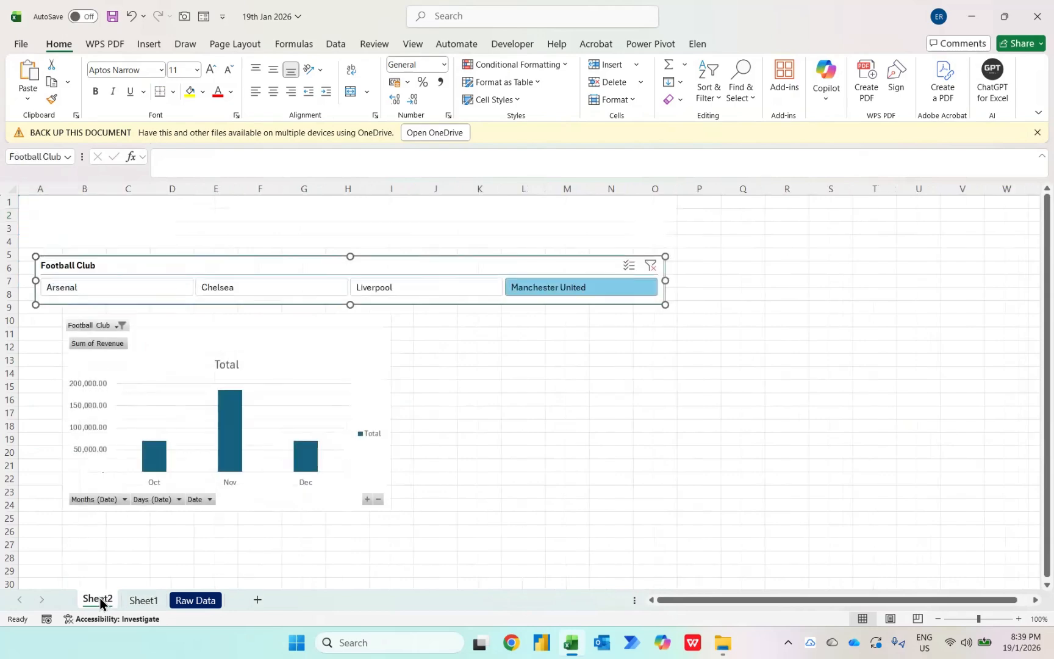
click(651, 266)
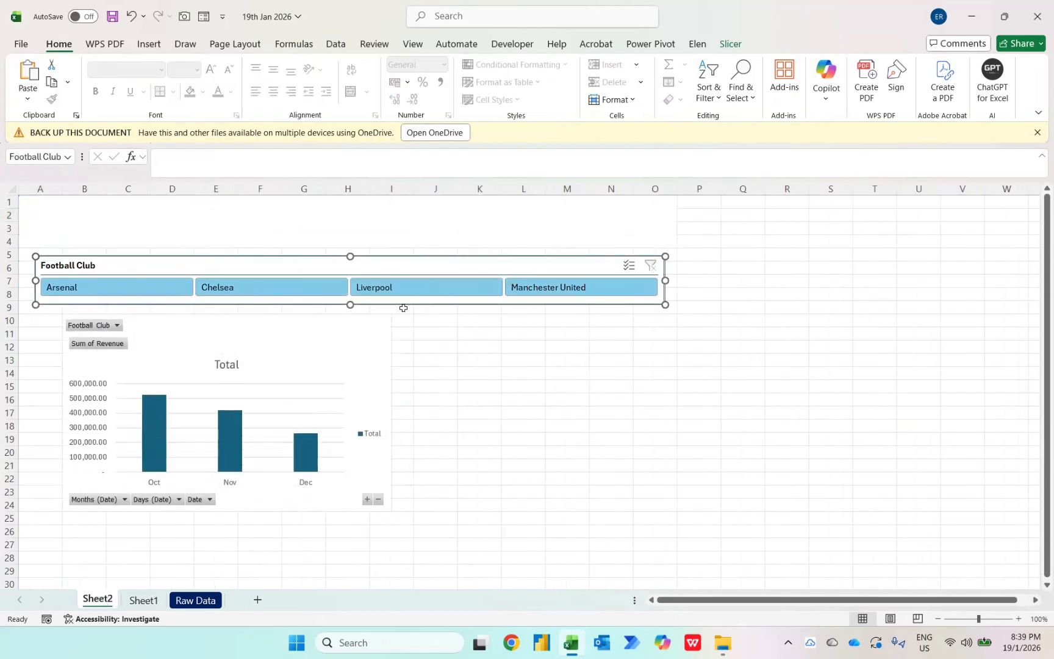
- Check the Football Club filter value in cell B1 of the pivot table on Sheet1
click(144, 600)
key(Up)
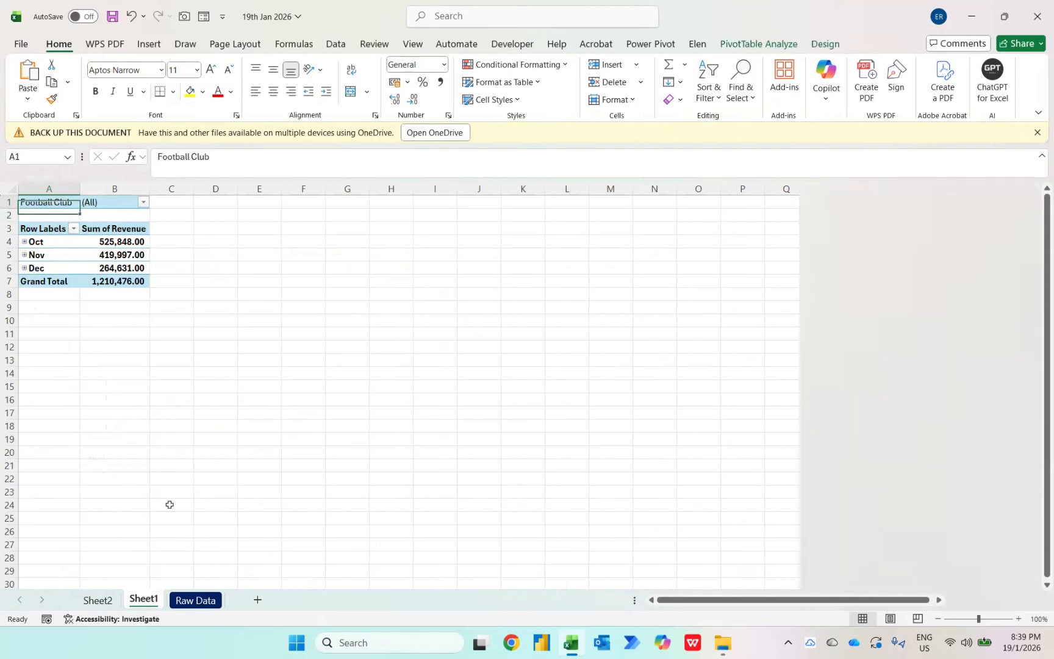
key(Right)
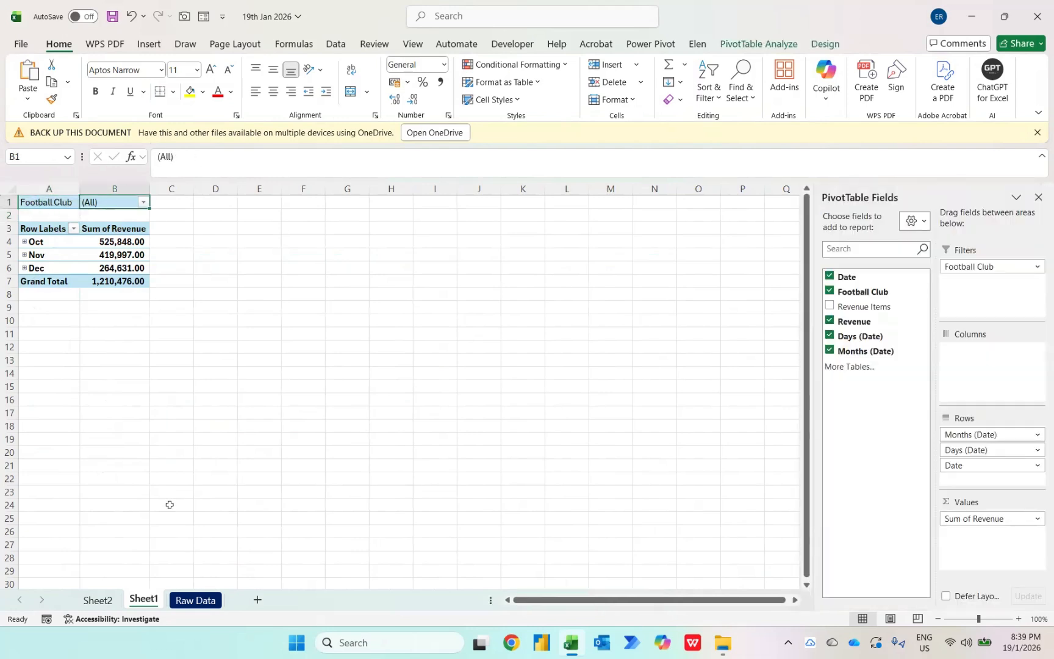
- Copy the pivot table's Football Club filter value from cell B1 of Sheet1 into cell D1
key(ctrl+c)
key(Right)
key(Right)
key(ctrl+v)
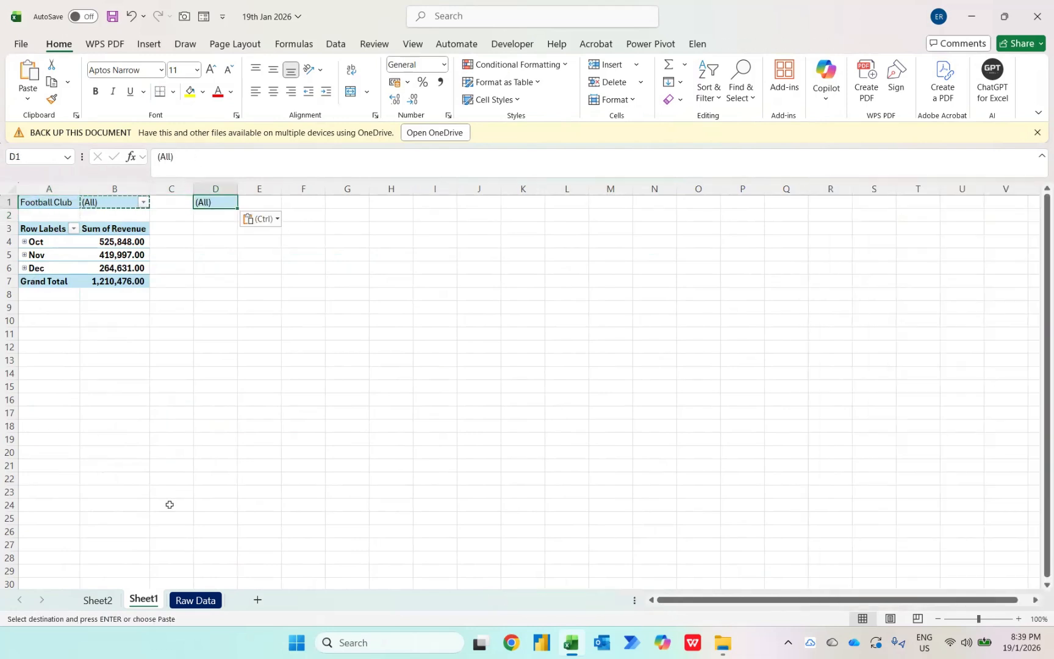
- Enter the formula =IF(B1=D1,"Overall Football Clubs",B1) in cell F1 of Sheet1
key(Right)
key(Right)
text(=i)
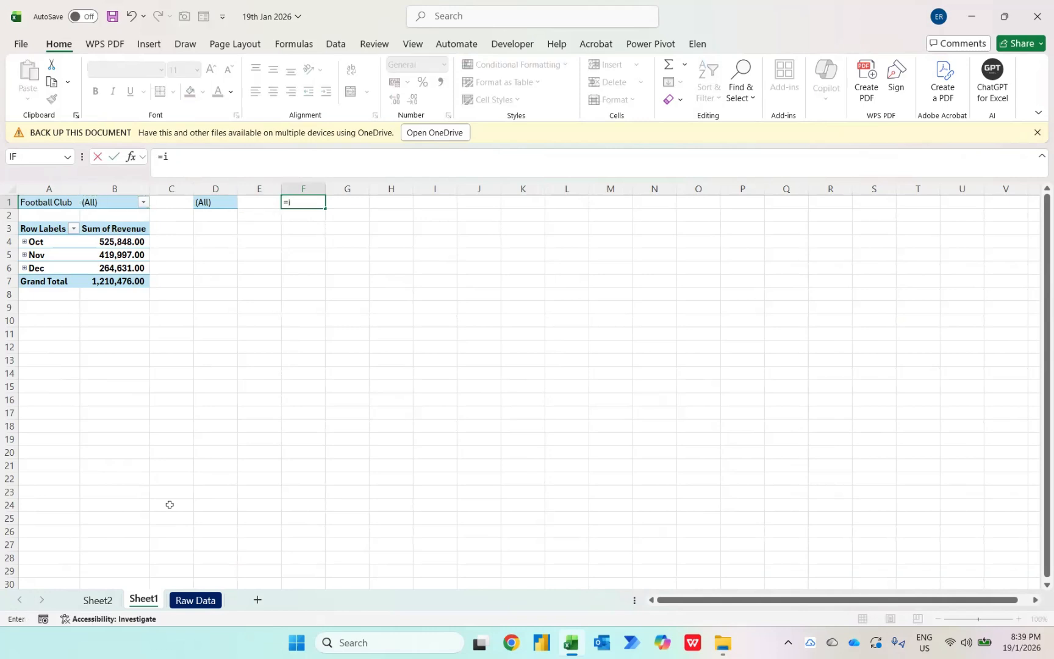
text(f)
key(Tab)
key(Left)
key(Left)
key(Left)
key(Left)
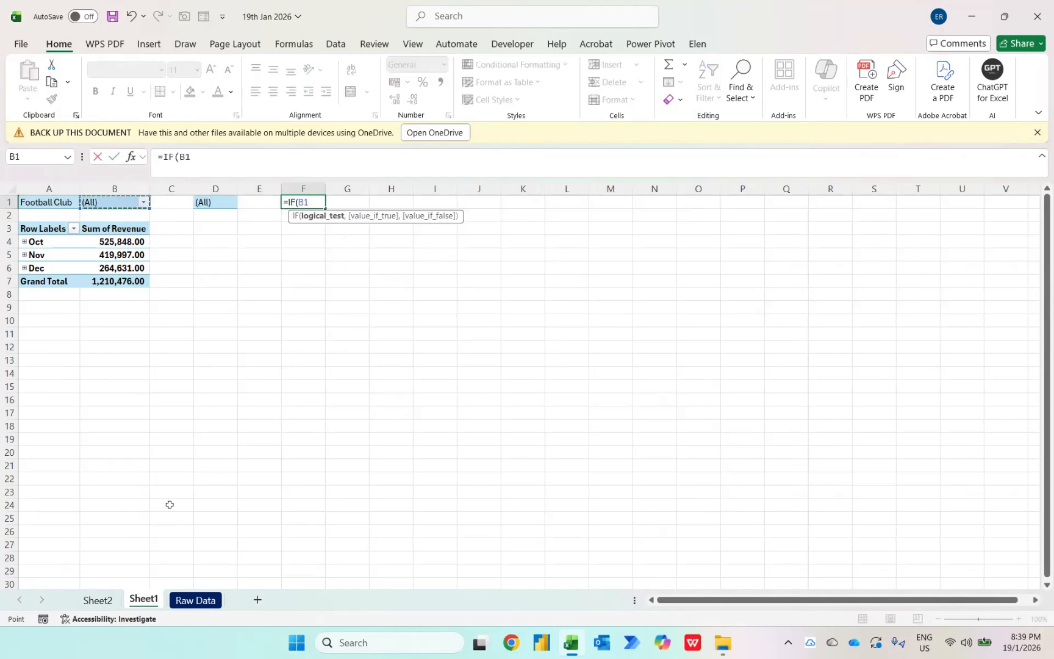
text(=)
key(Left)
key(Left)
text(,")
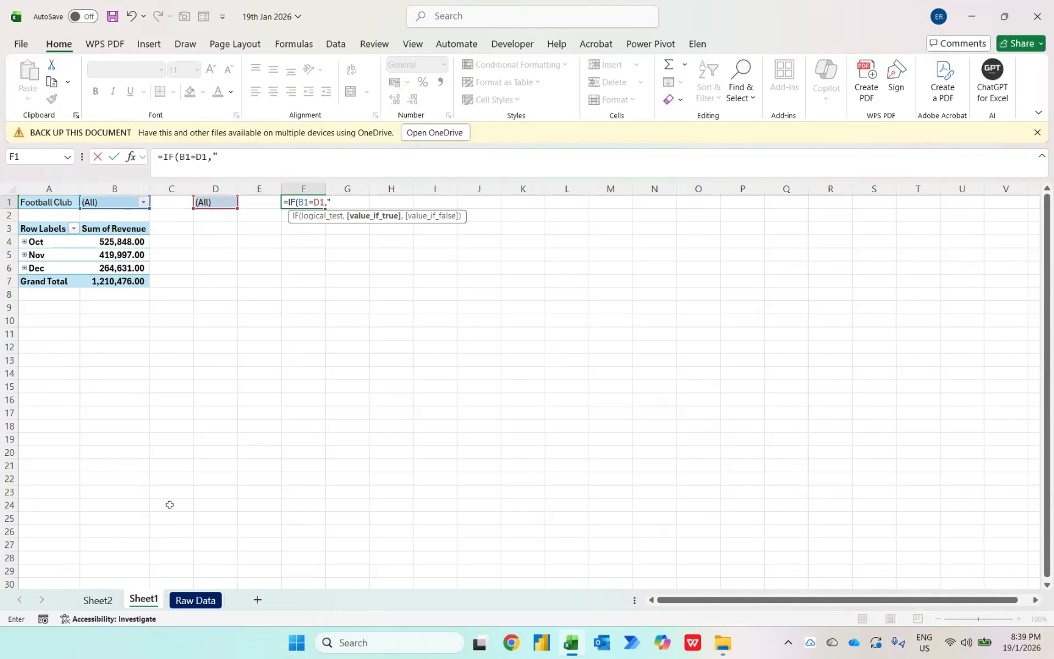
key(Caps_Lock)
text(O)
key(Caps_Lock)
text(verall)
key(Caps_Lock)
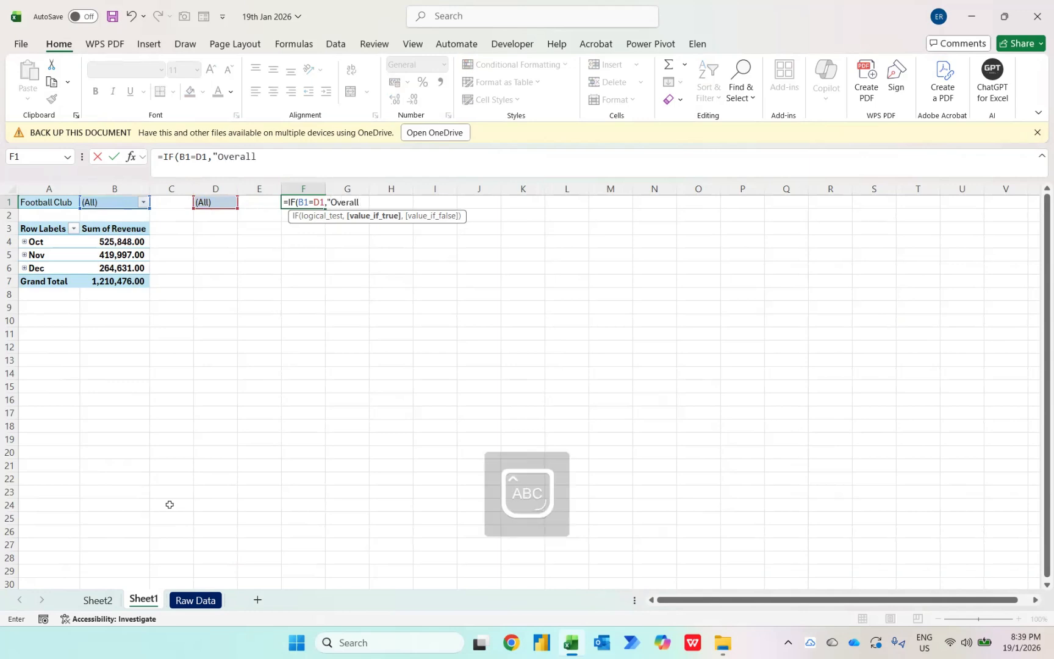
text(F)
key(Caps_Lock)
text(ootball)
key(Caps_Lock)
text(C)
key(Caps_Lock)
text(lubs",)
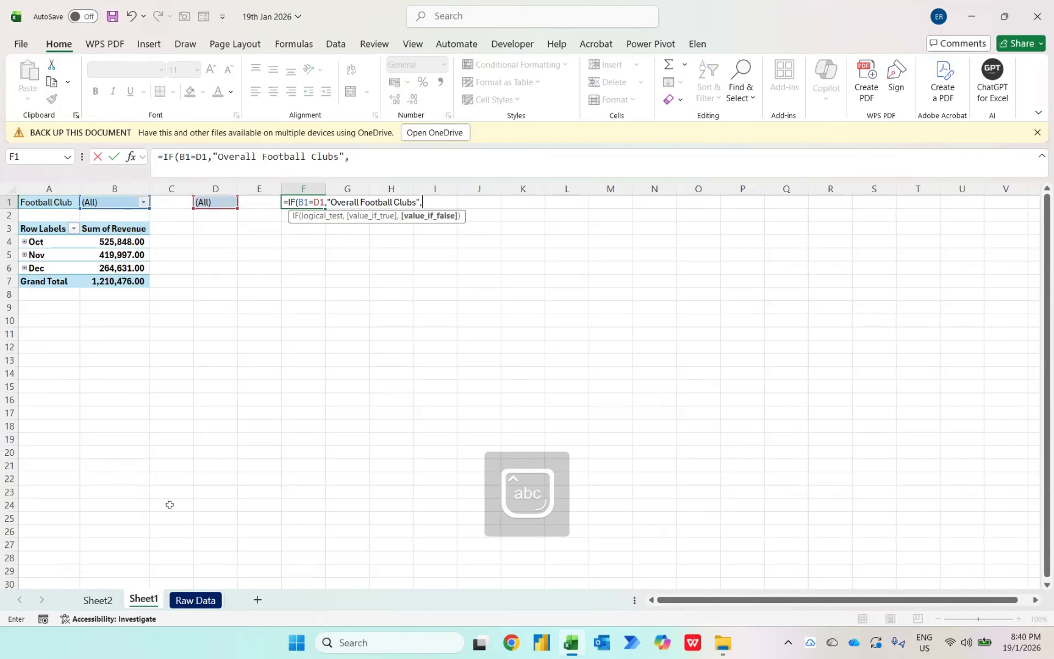
text(B1))
key(Return)
key(Up)
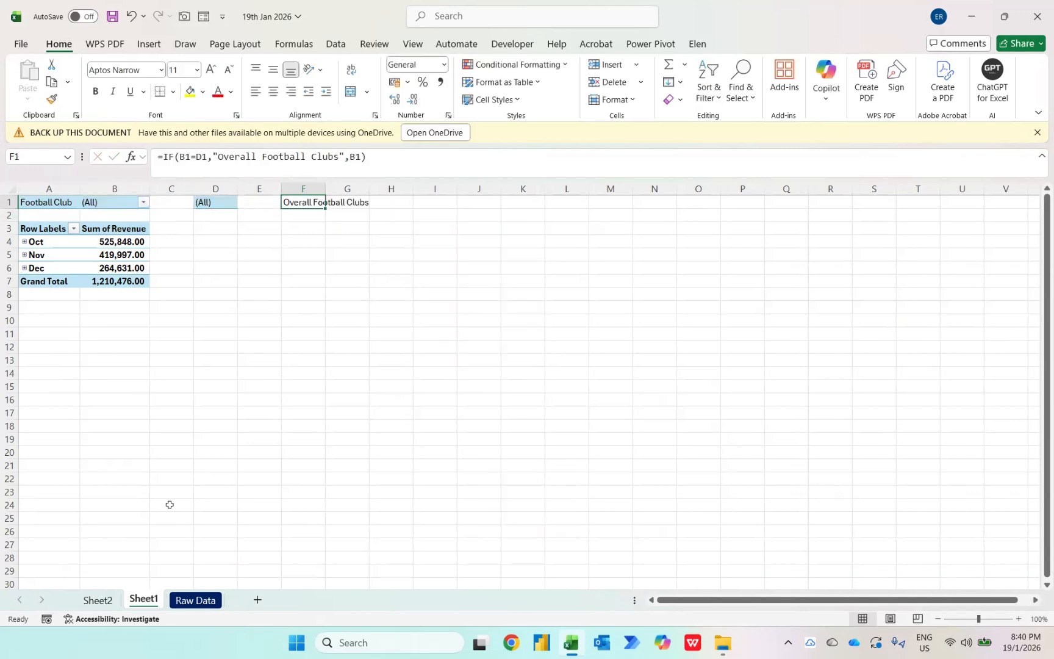
- Test the F1 formula on Sheet1 by filtering the Sheet2 slicer to Arsenal, to Liverpool, and with its filter cleared
click(98, 600)
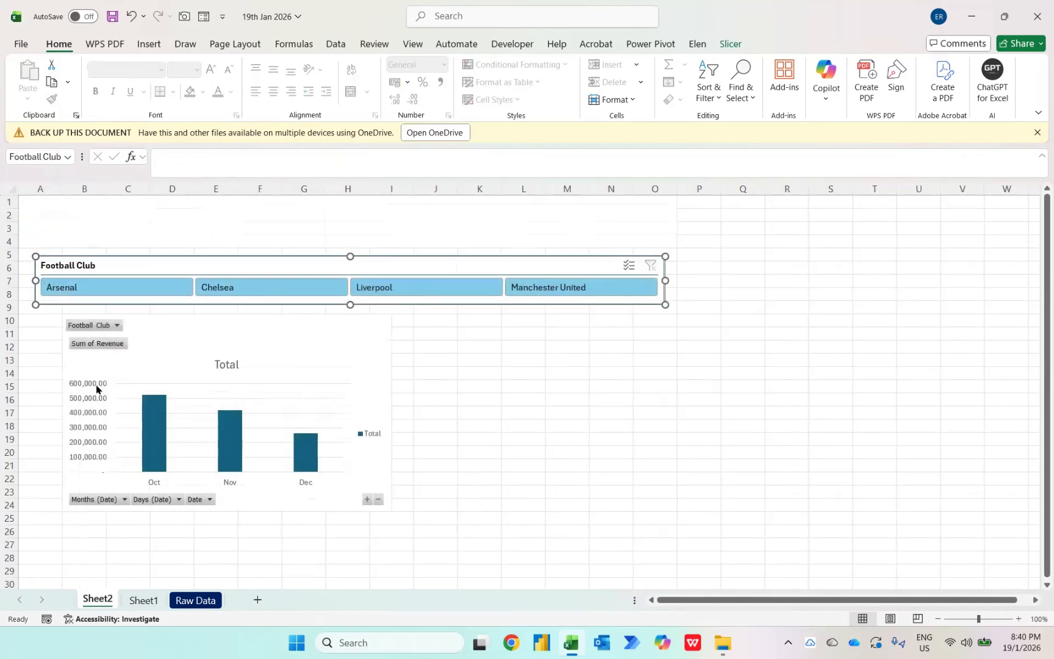
click(88, 288)
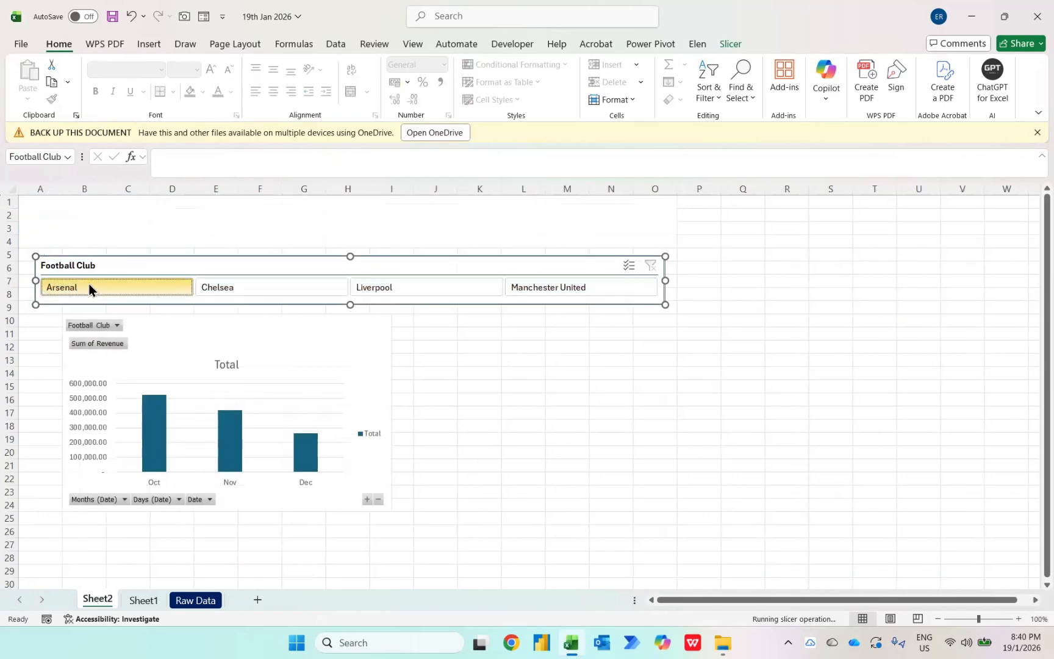
click(143, 600)
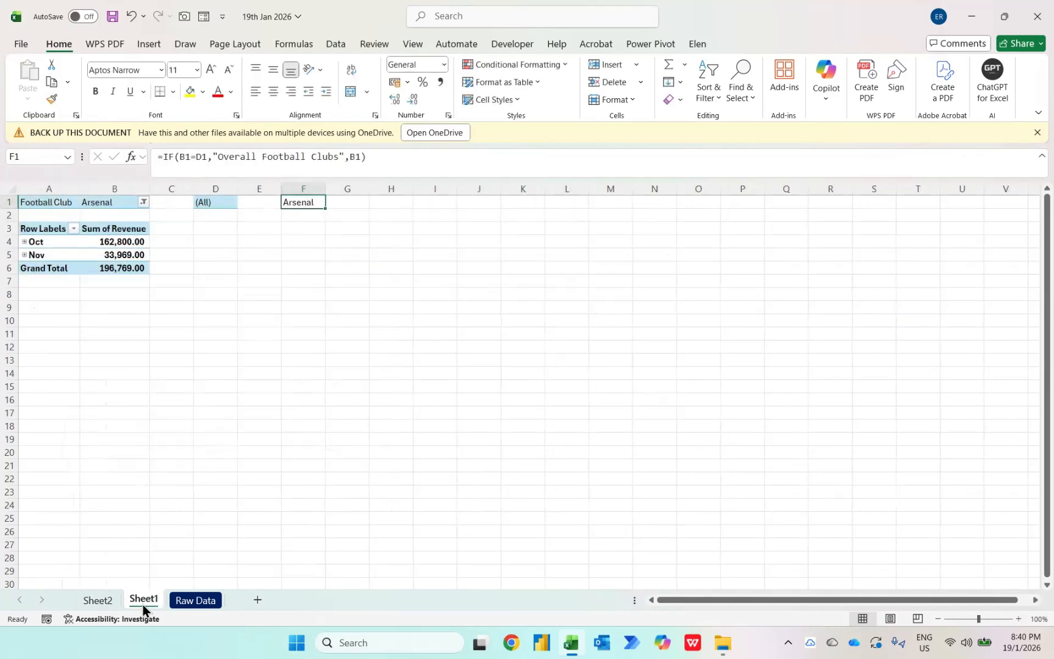
click(106, 600)
click(378, 286)
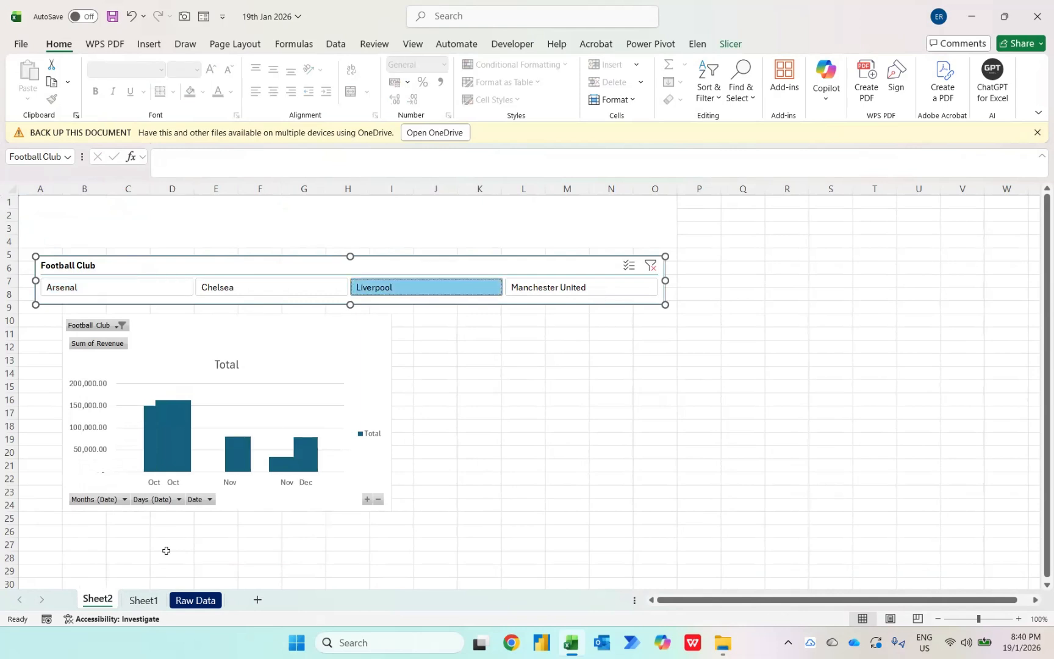
click(143, 601)
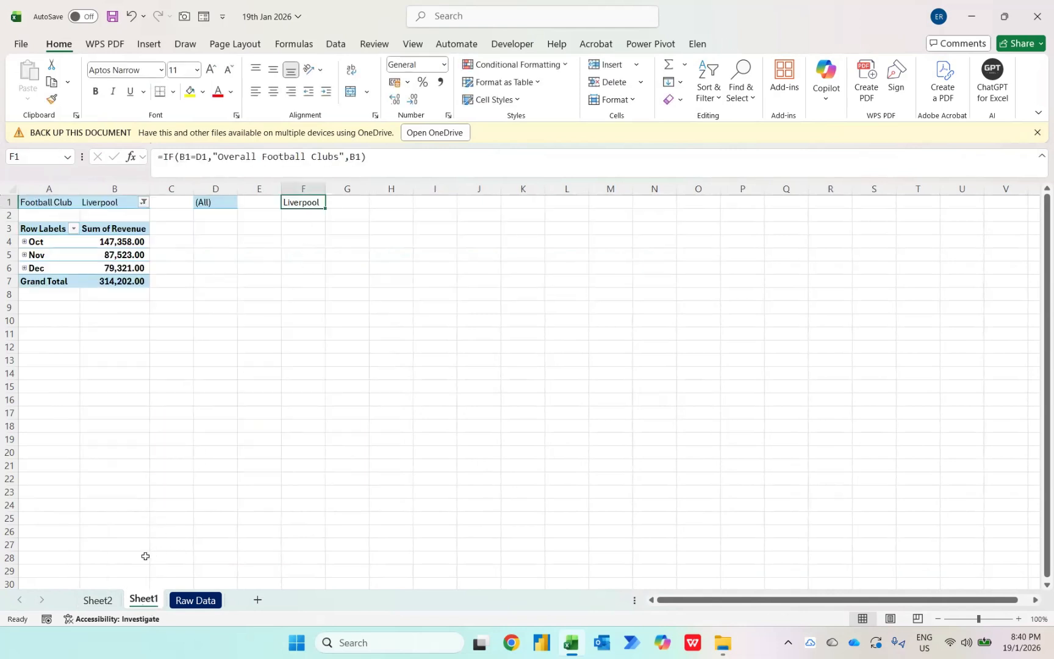
click(99, 599)
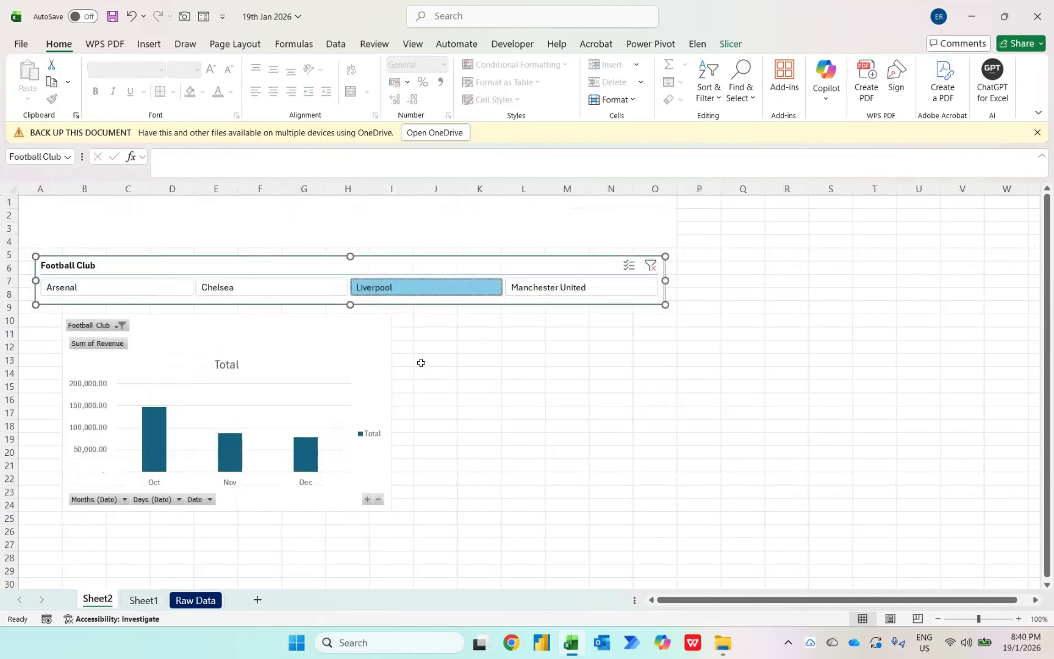
click(648, 268)
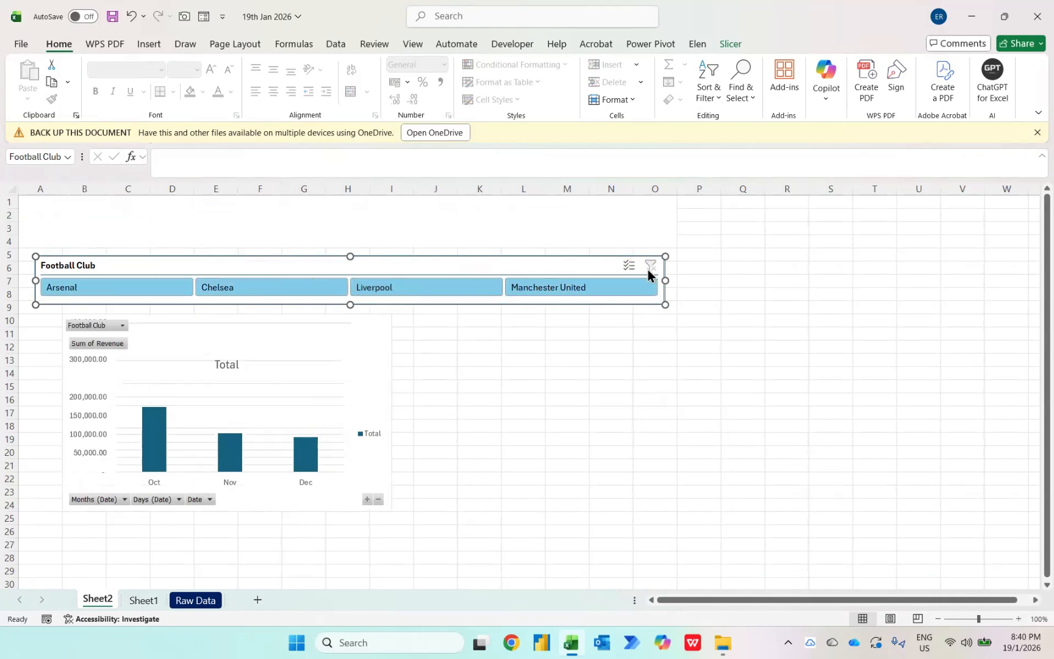
click(144, 601)
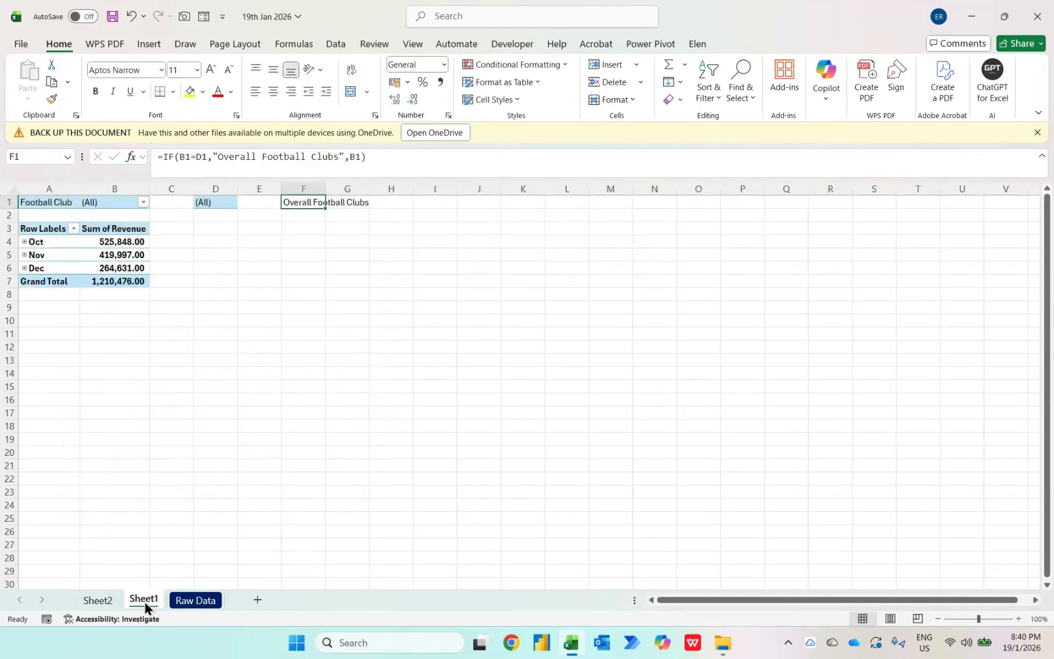
- Enter the formula ="Sales Performance of "&Sheet1!F1 in the merged title cell above the slicer on Sheet2
click(98, 599)
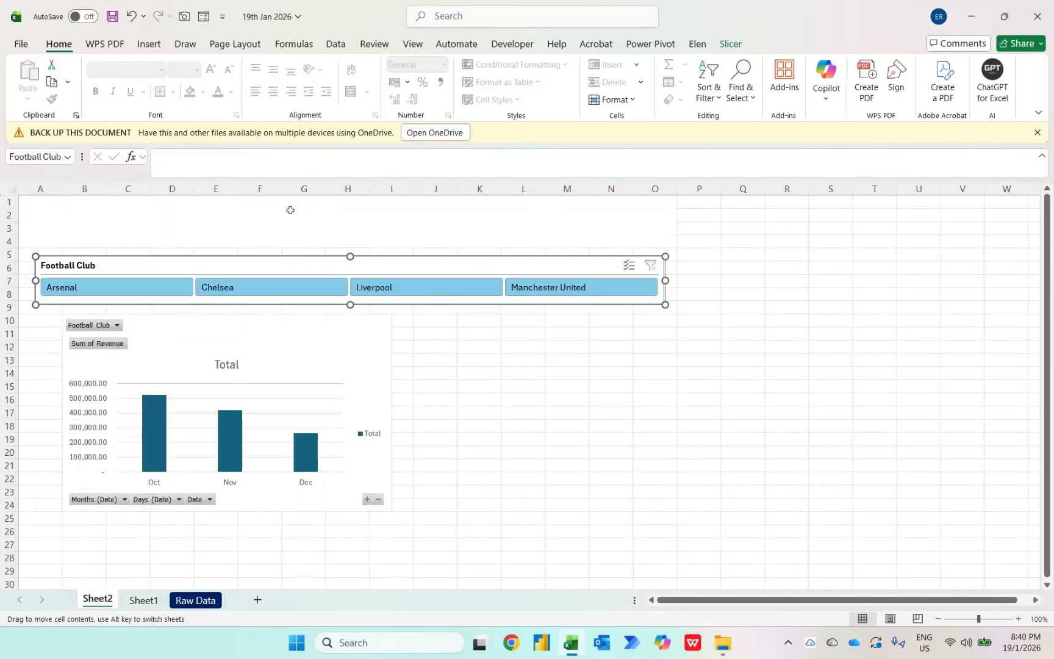
click(290, 210)
text(=)
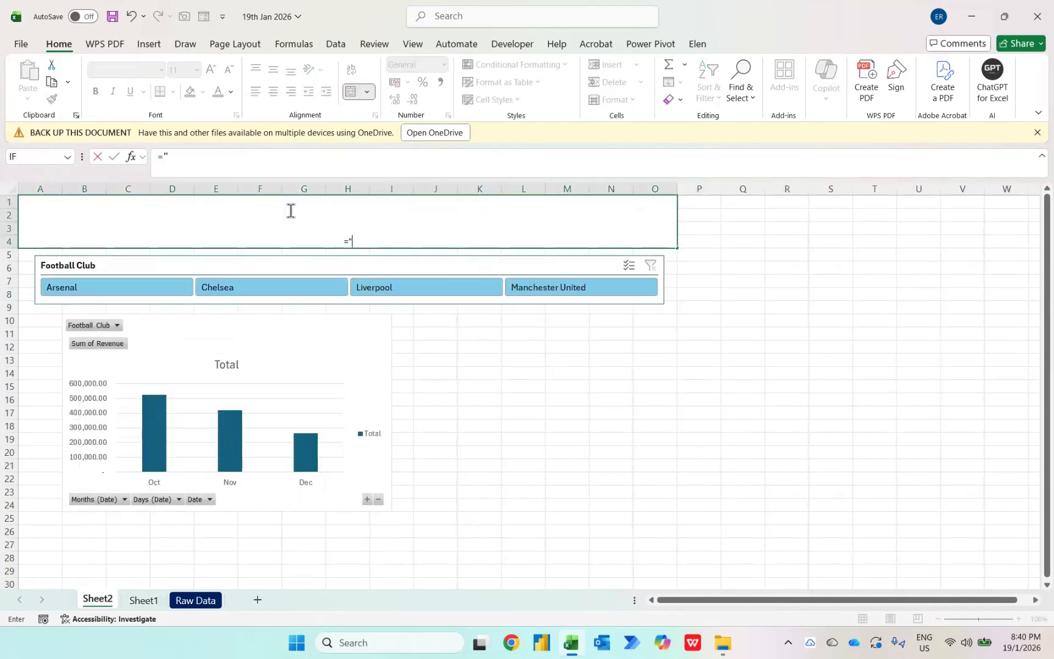
text("Sales)
text(Pe)
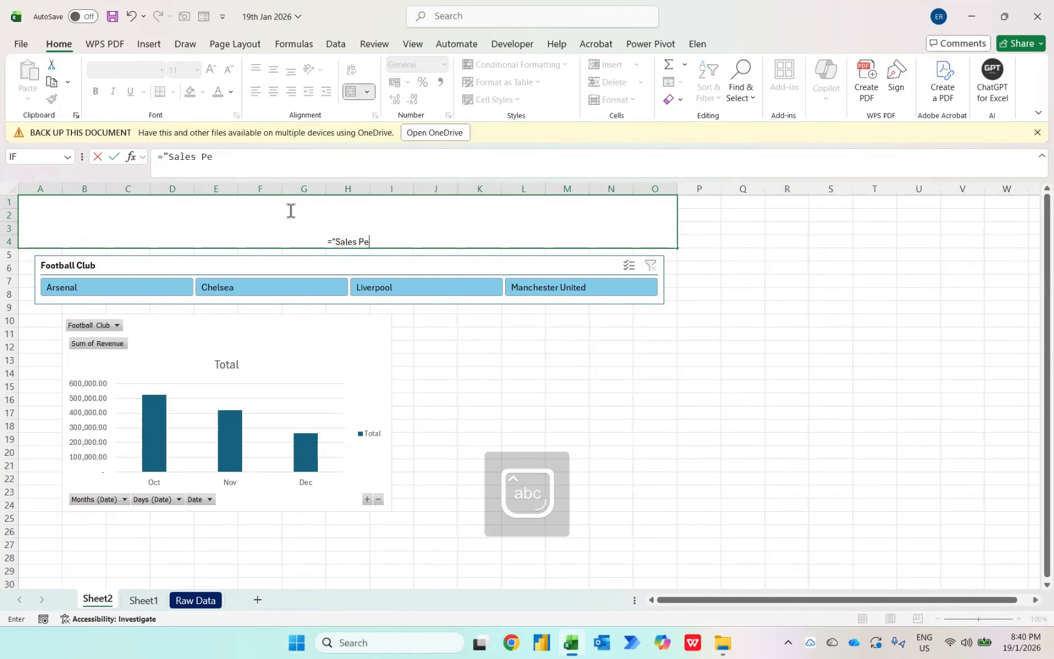
text(rformance of)
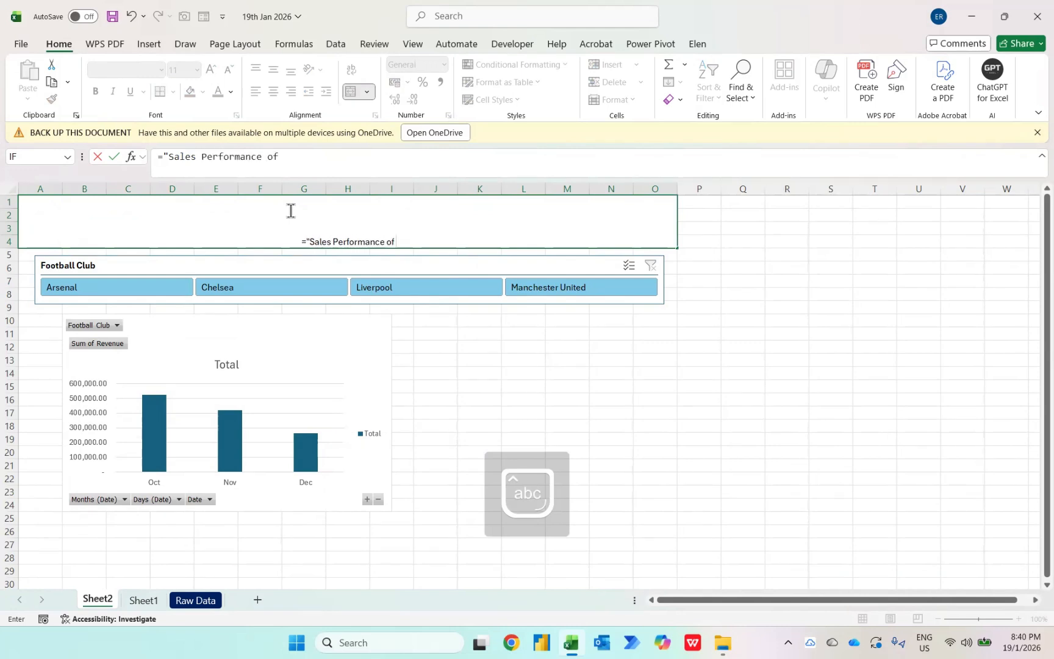
text( "&)
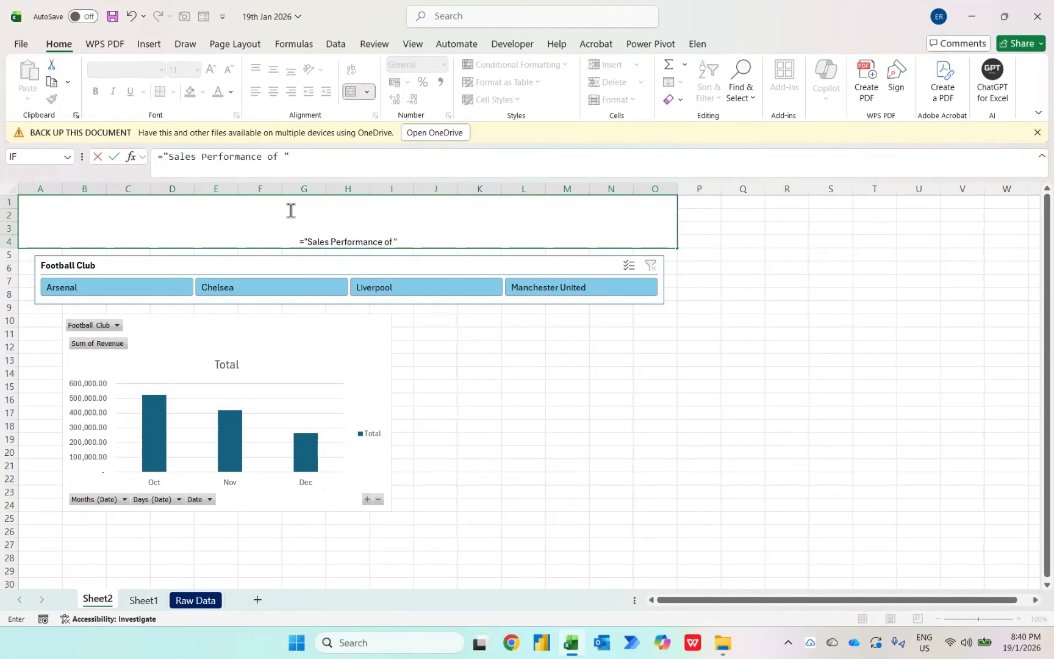
click(143, 601)
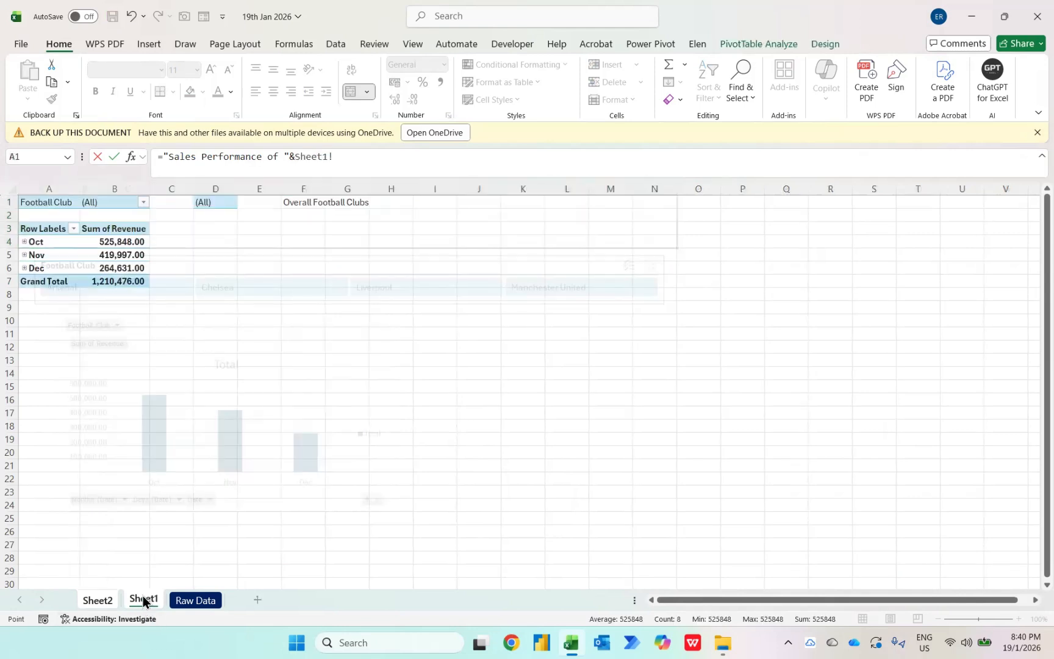
click(302, 202)
key(Return)
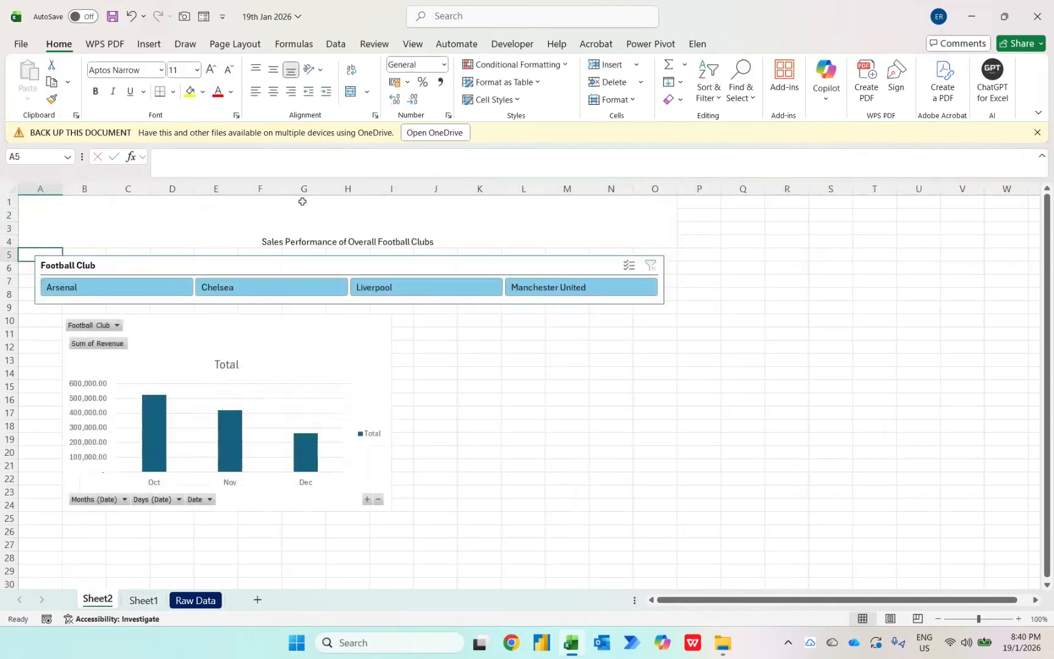
- Check the title against the slicer by selecting Arsenal, Chelsea, Liverpool and Manchester United individually, and clear the filter
click(91, 295)
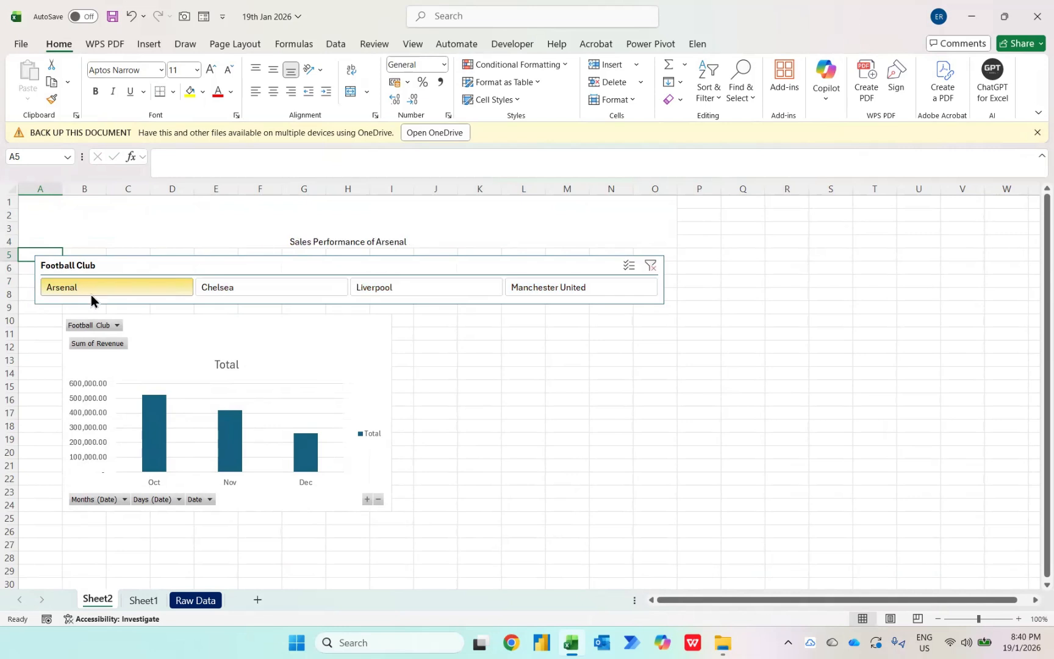
click(230, 293)
click(379, 291)
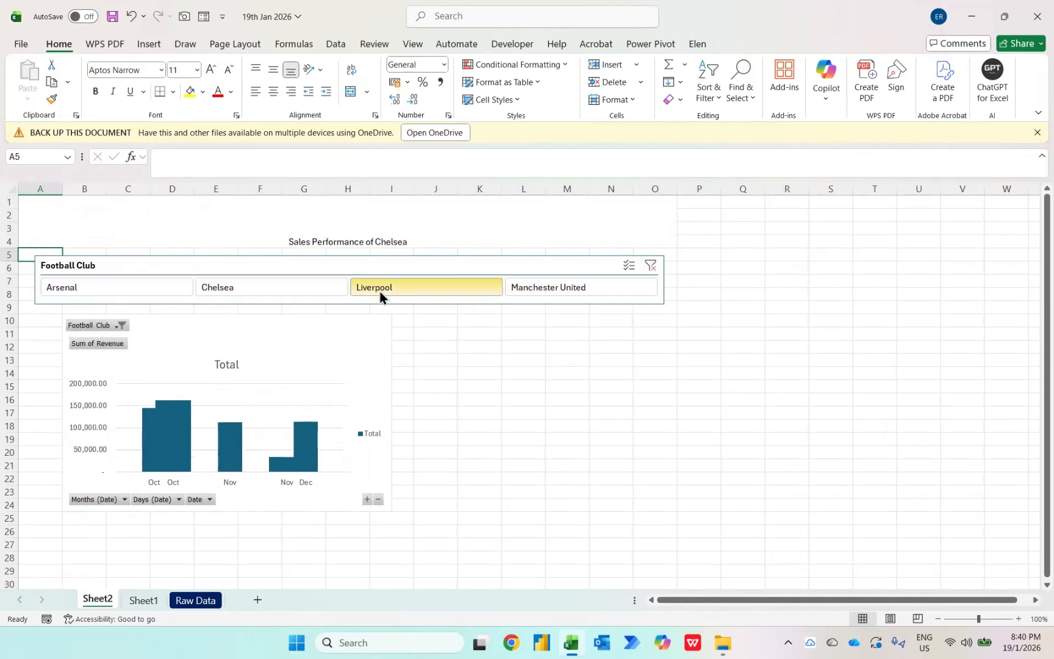
click(530, 291)
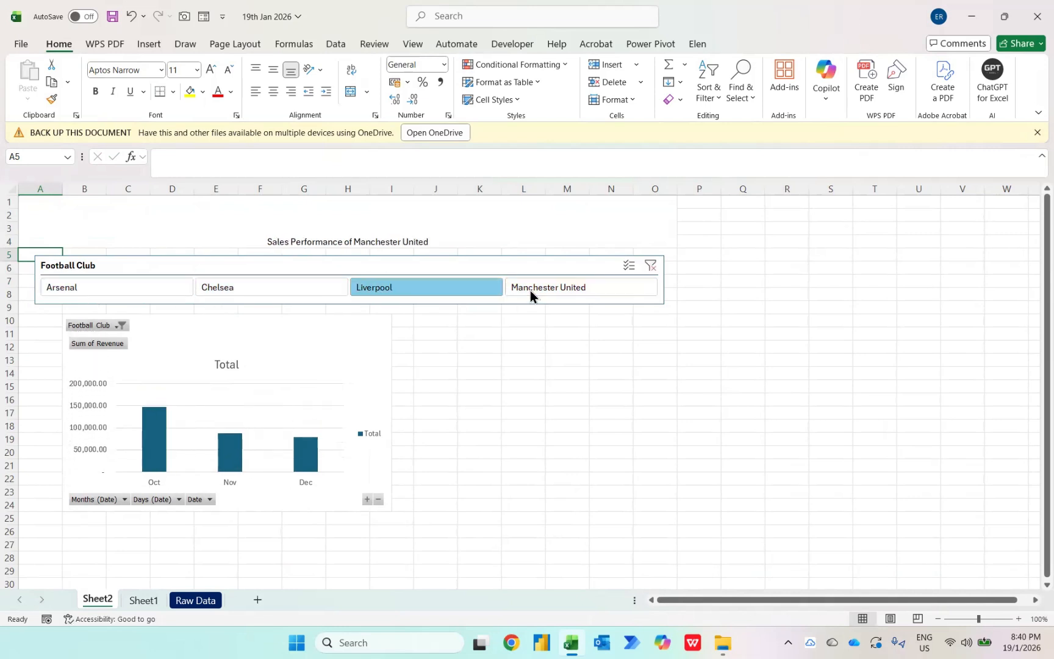
click(656, 267)
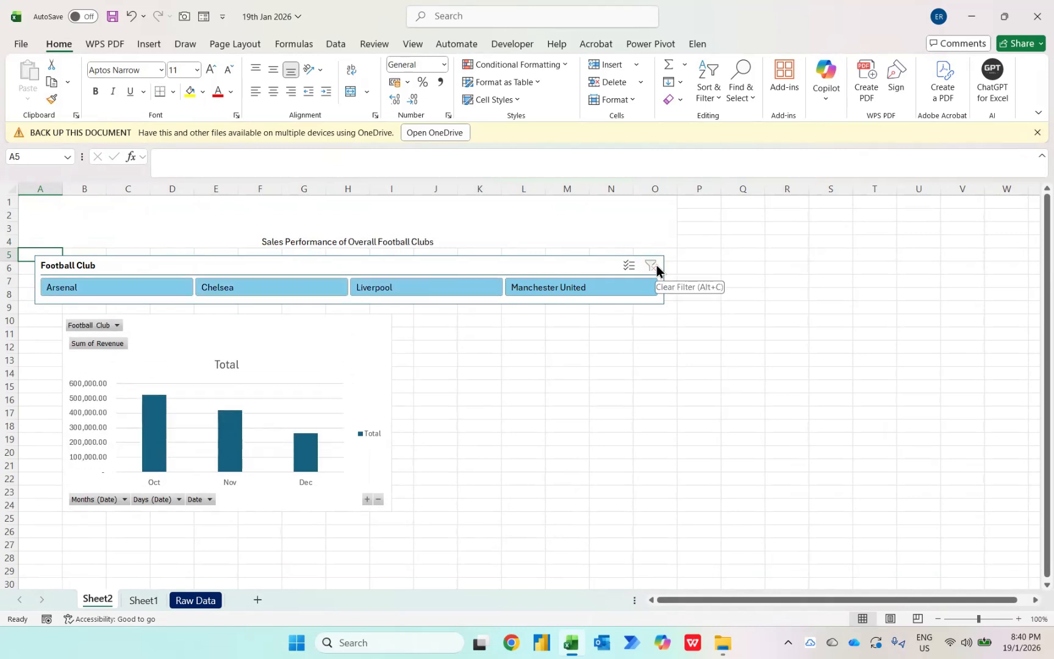
- Try the slicer with Arsenal and Chelsea together, and leave it filtered to Arsenal and Manchester United
click(135, 292)
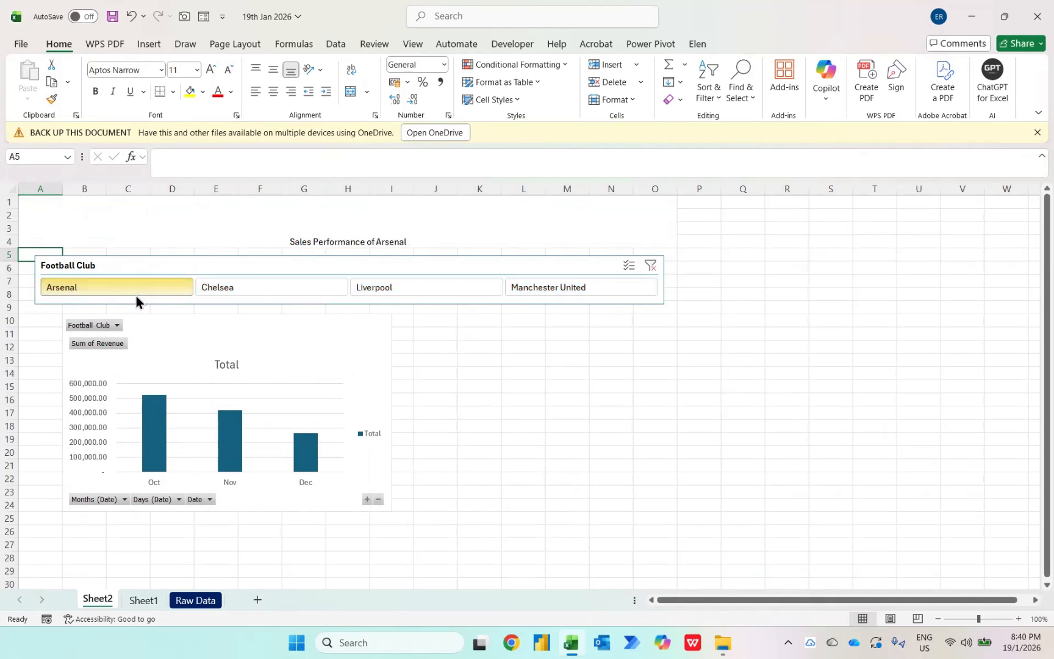
ctrl+click(243, 294)
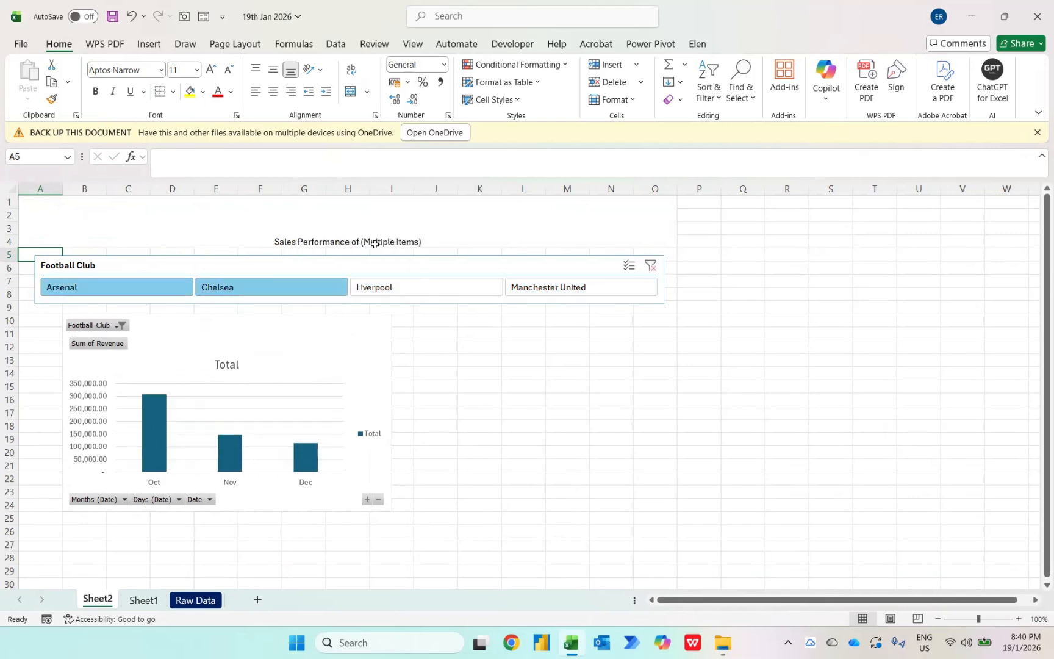
click(112, 293)
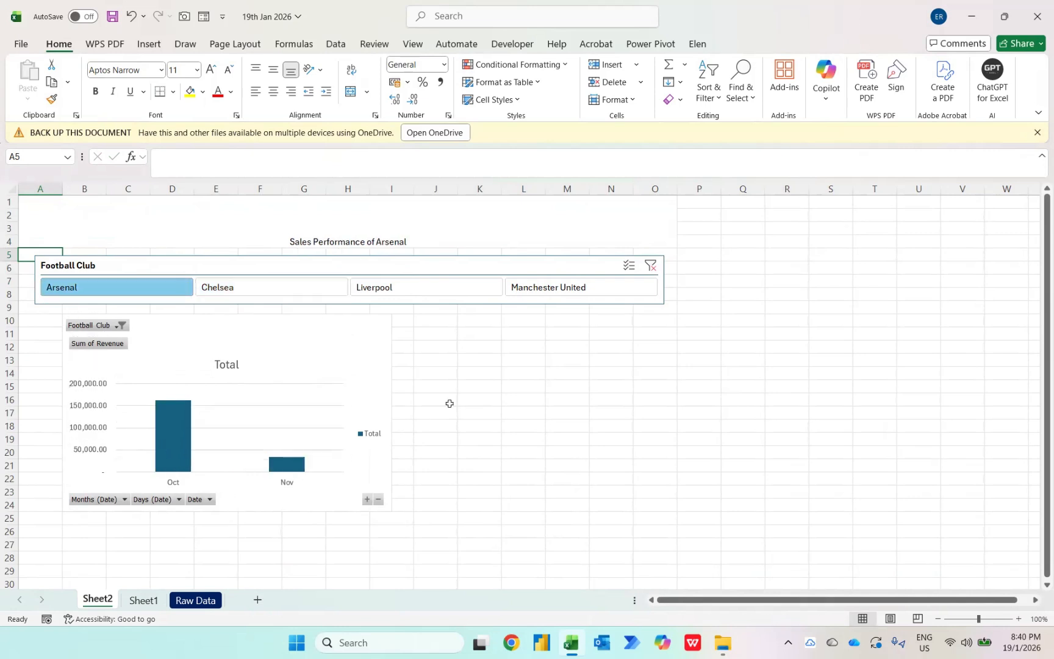
ctrl+click(549, 286)
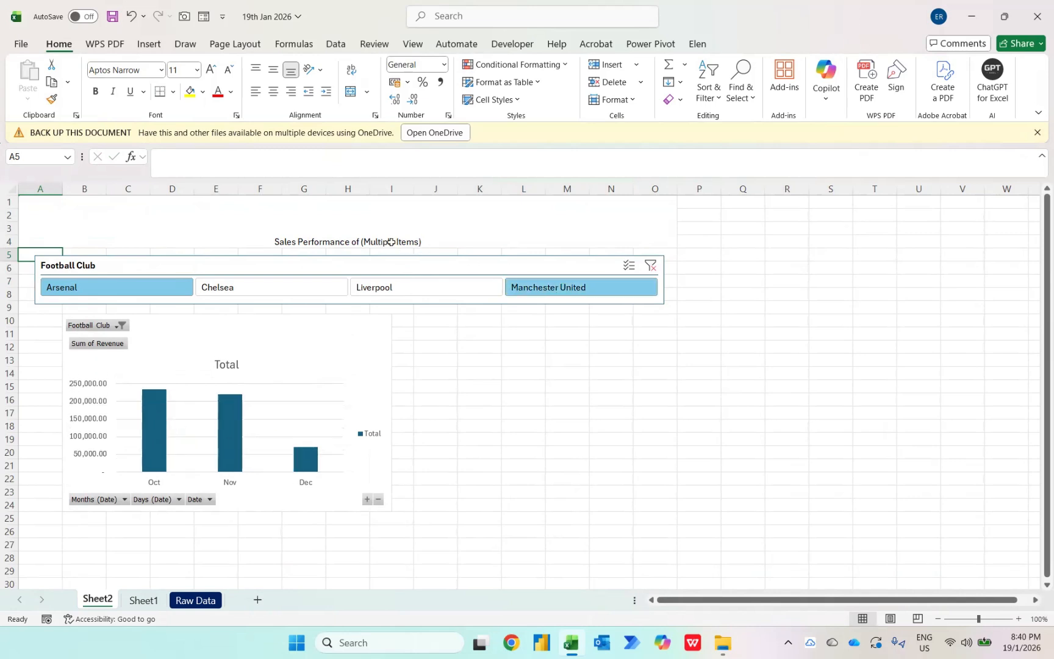
- Duplicate the whole pivot table in A1:B7 on Sheet1, including its Football Club filter, to cell J1
click(143, 600)
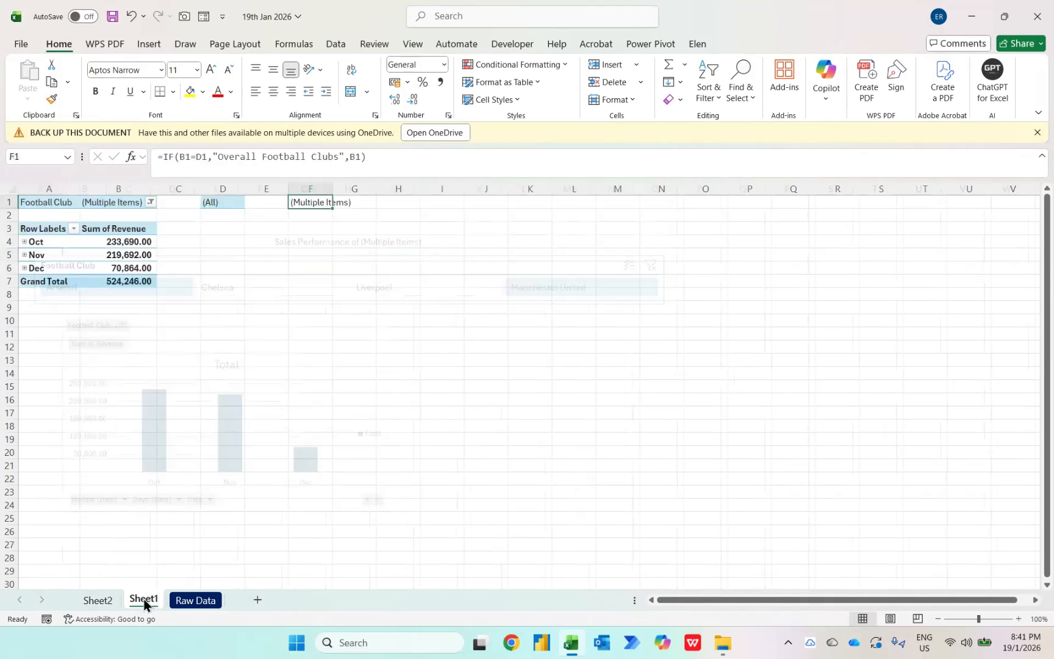
click(133, 282)
key(shift+Up)
key(shift+Up)
key(shift+Up)
key(shift+Up)
key(shift+Up)
key(shift+Up)
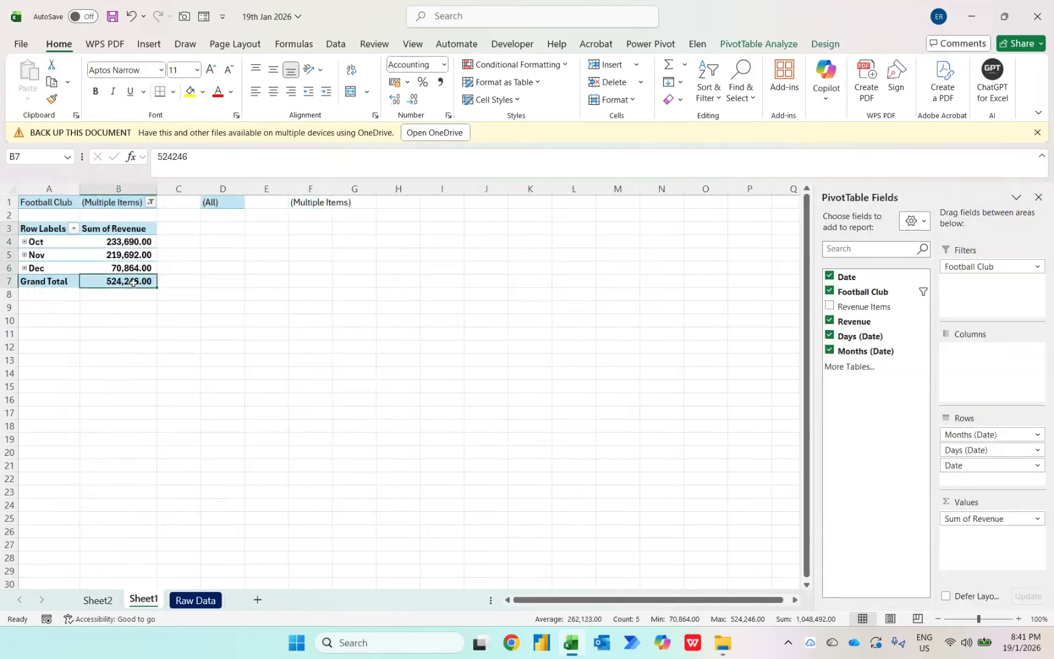
key(shift+Left)
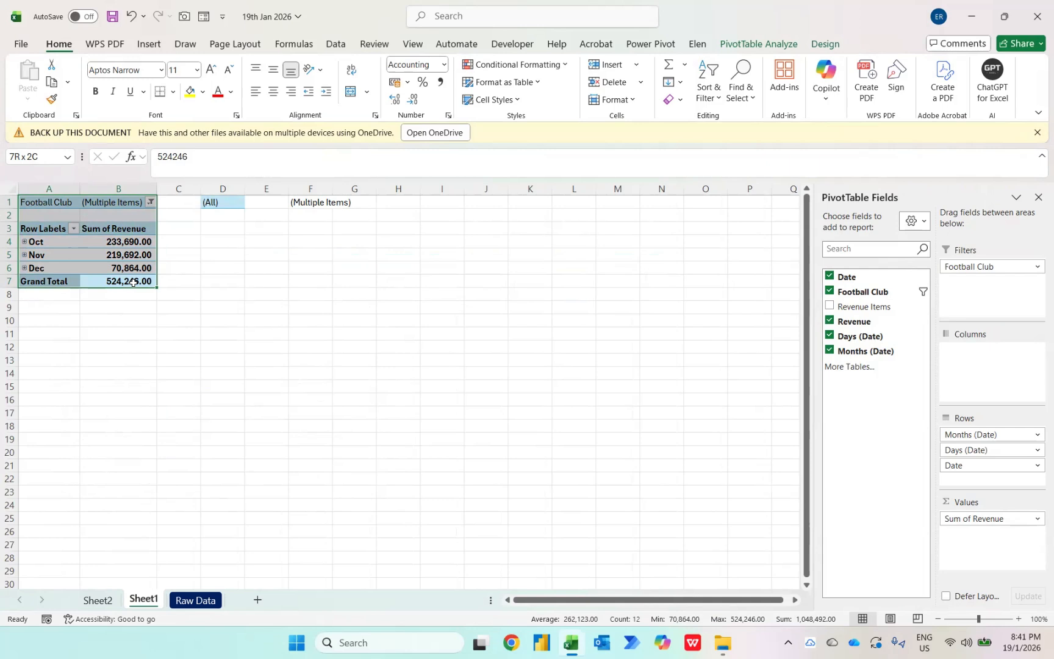
key(ctrl+c)
click(482, 203)
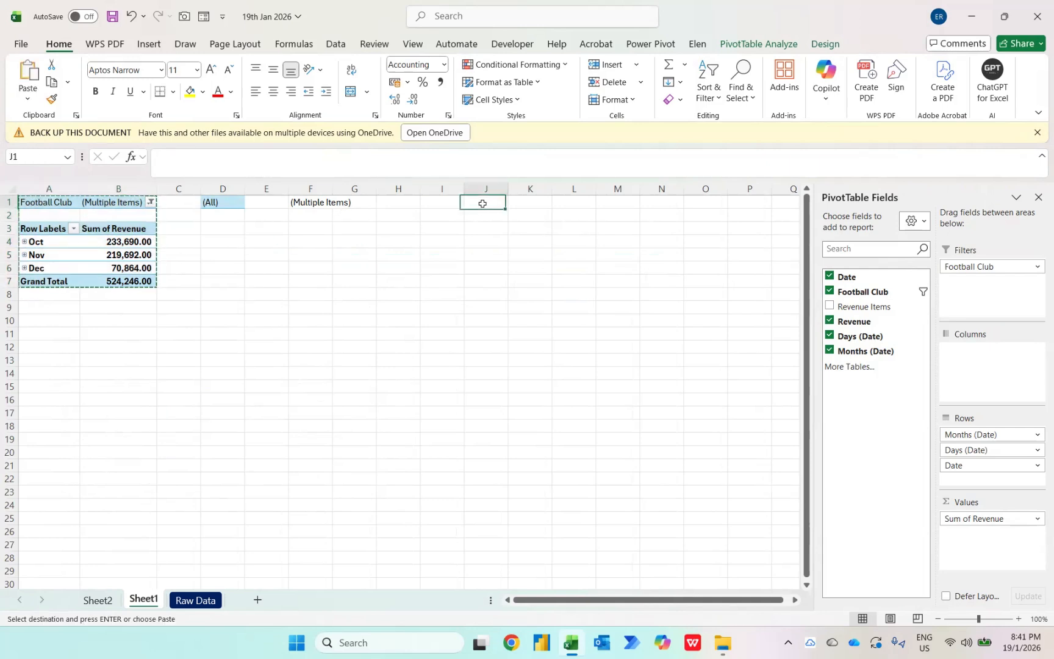
key(ctrl+v)
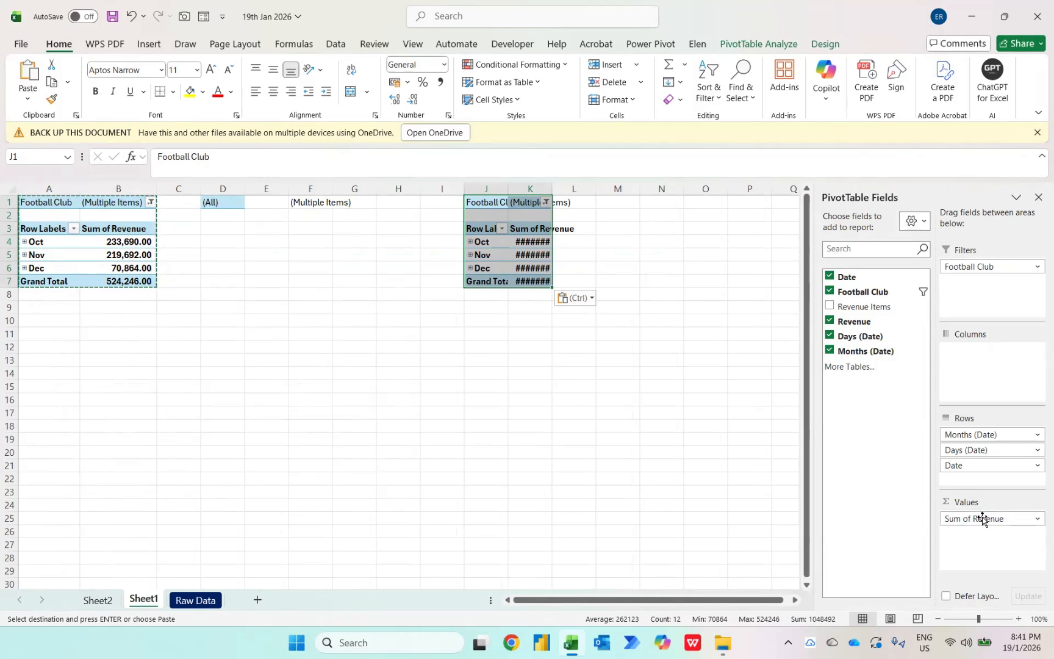
- Strip the copied pivot table at J1 of its revenue and date fields, and use Football Club as its only row field
drag(981, 518, 880, 449)
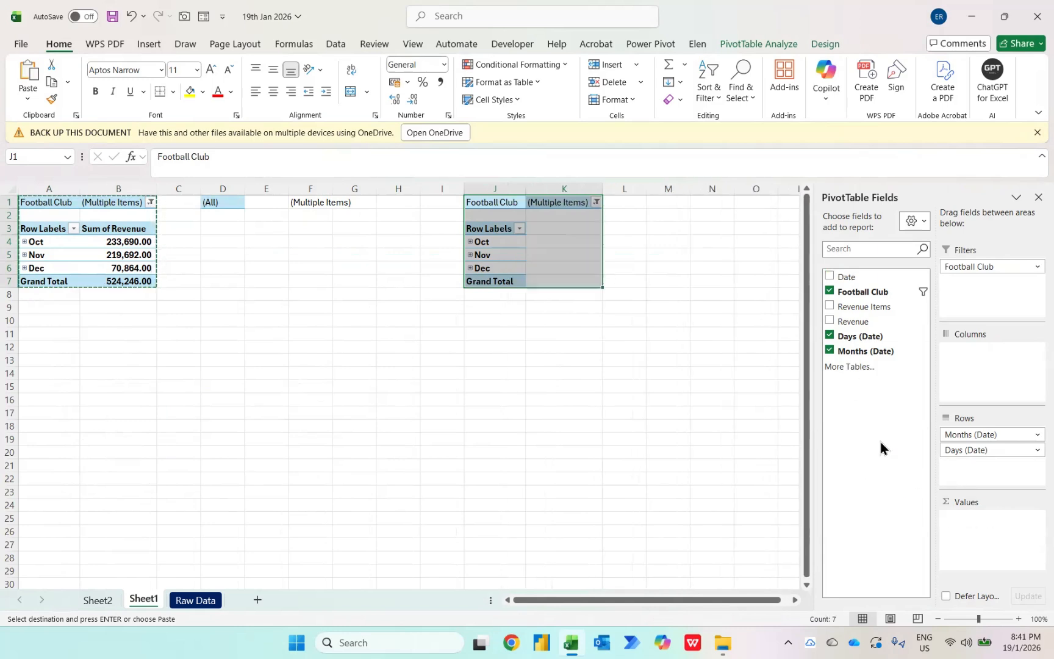
drag(944, 449, 862, 431)
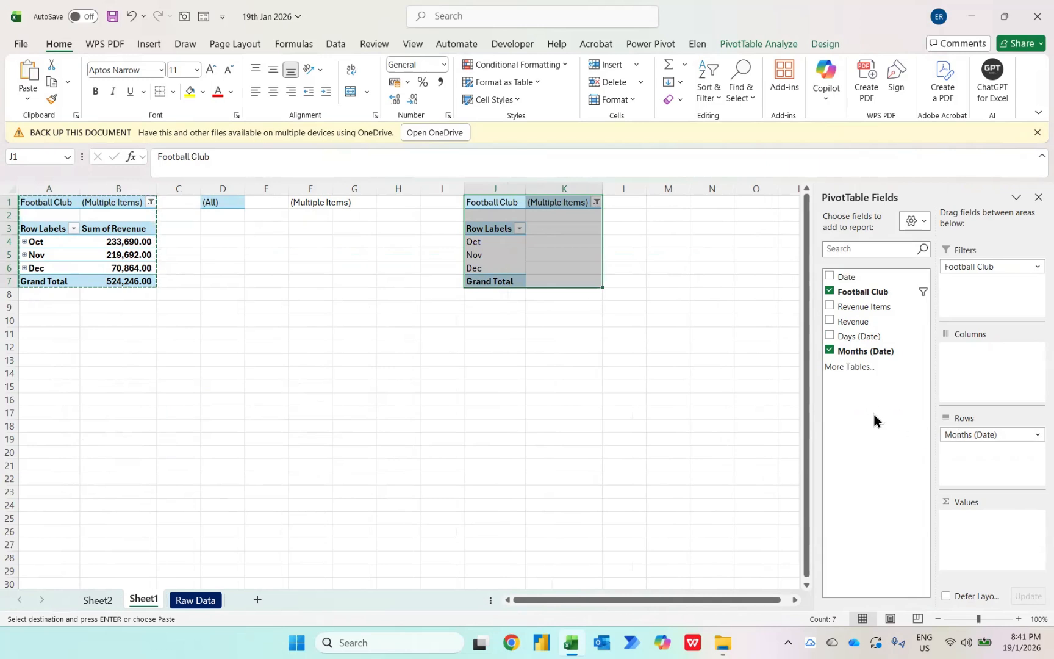
drag(967, 267, 984, 434)
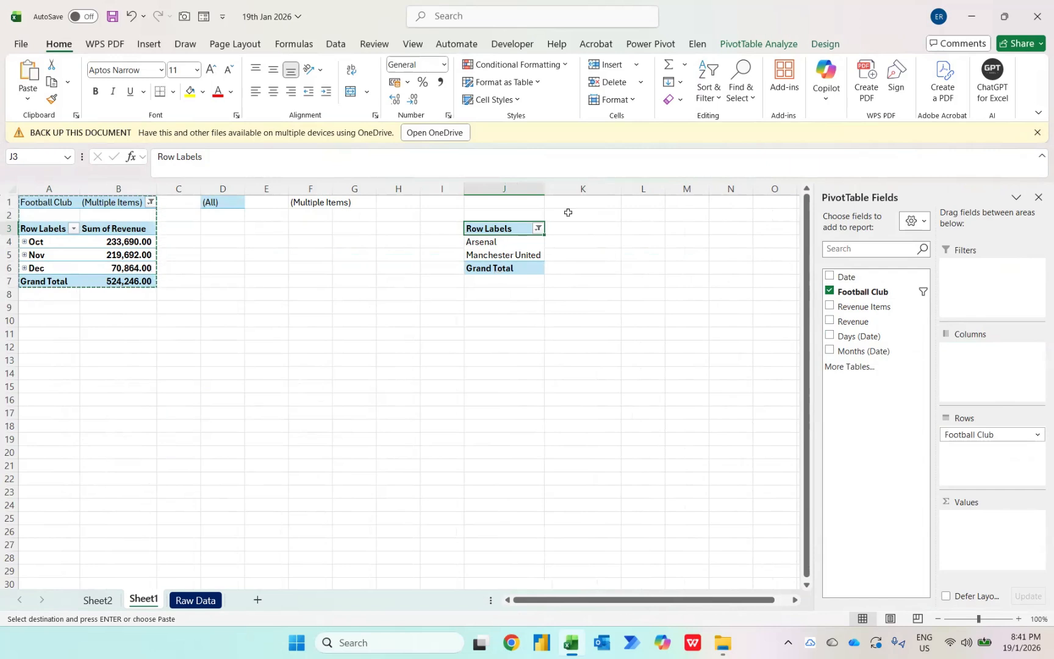
- Hide the field headers of the club-list pivot table and turn off its grand totals for rows and columns
click(754, 44)
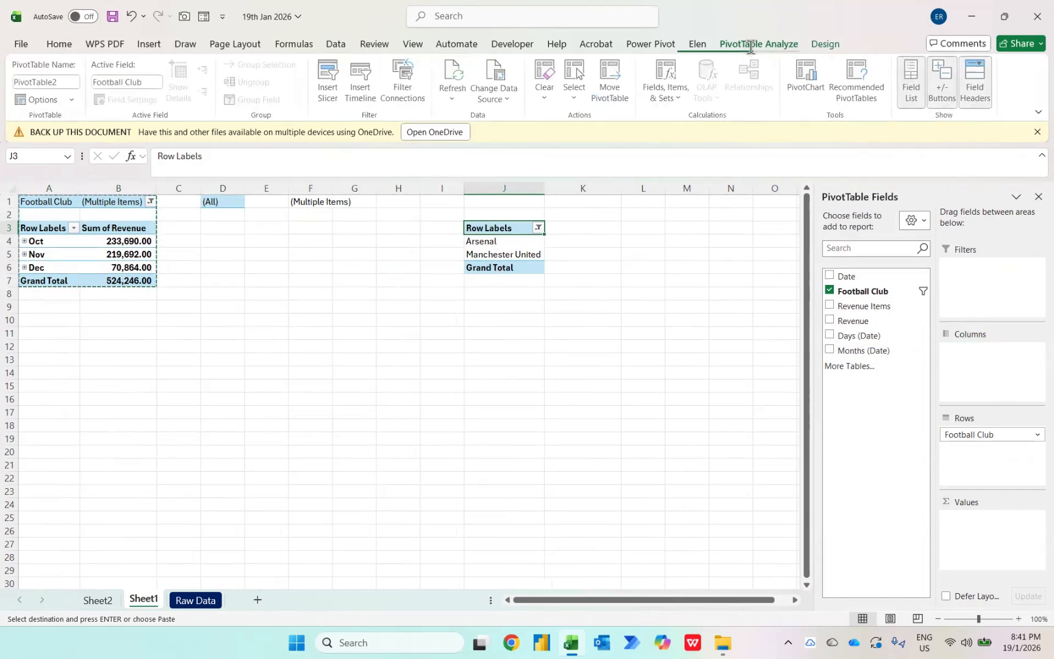
click(974, 82)
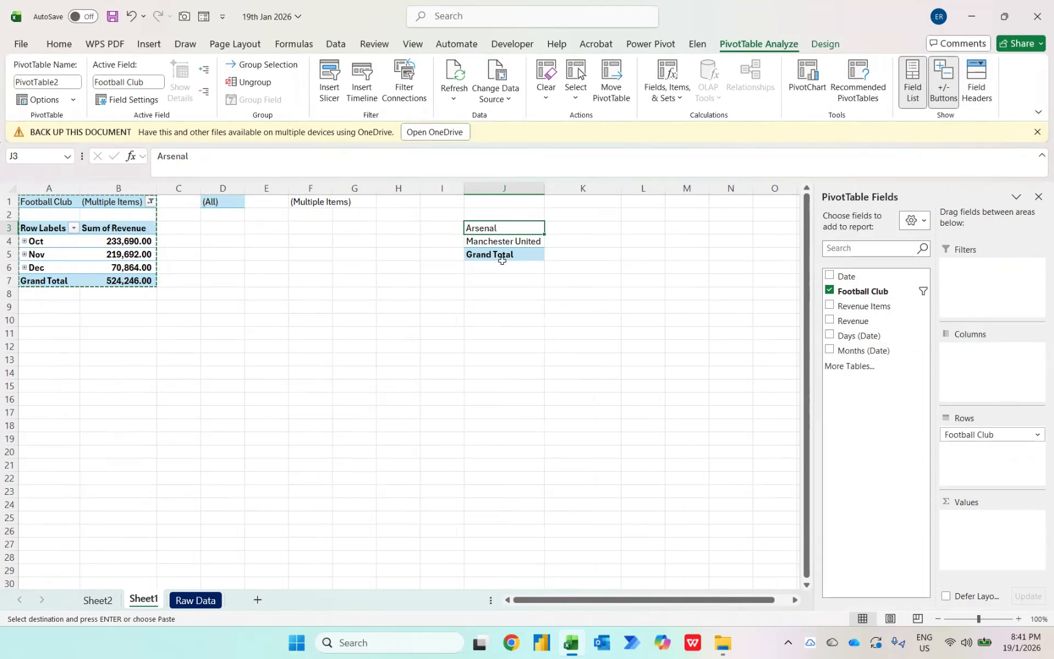
click(817, 44)
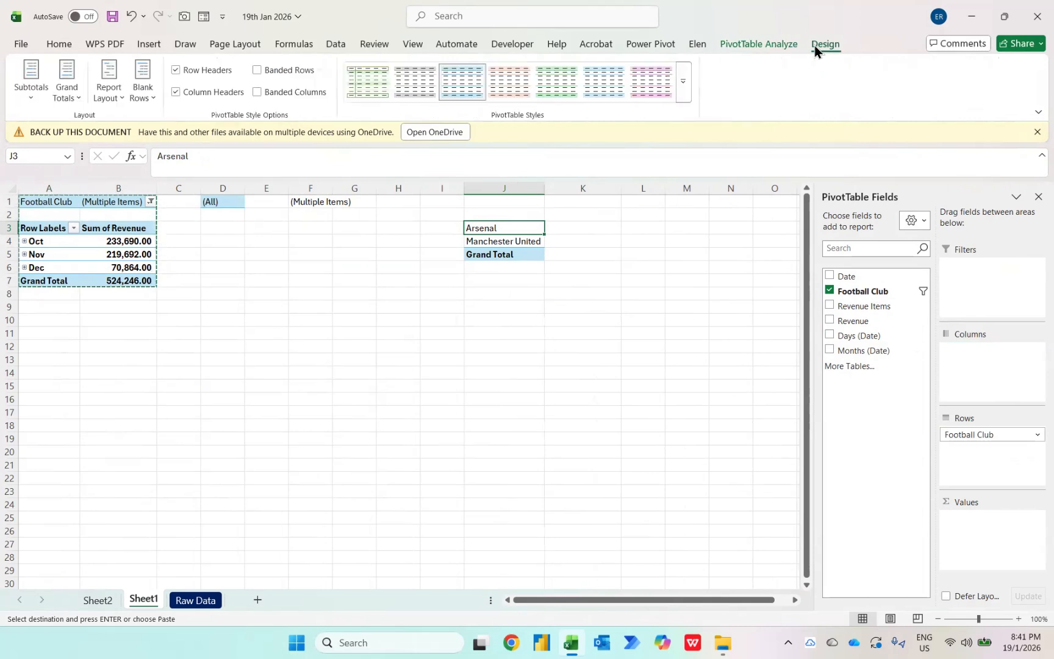
click(63, 91)
click(91, 123)
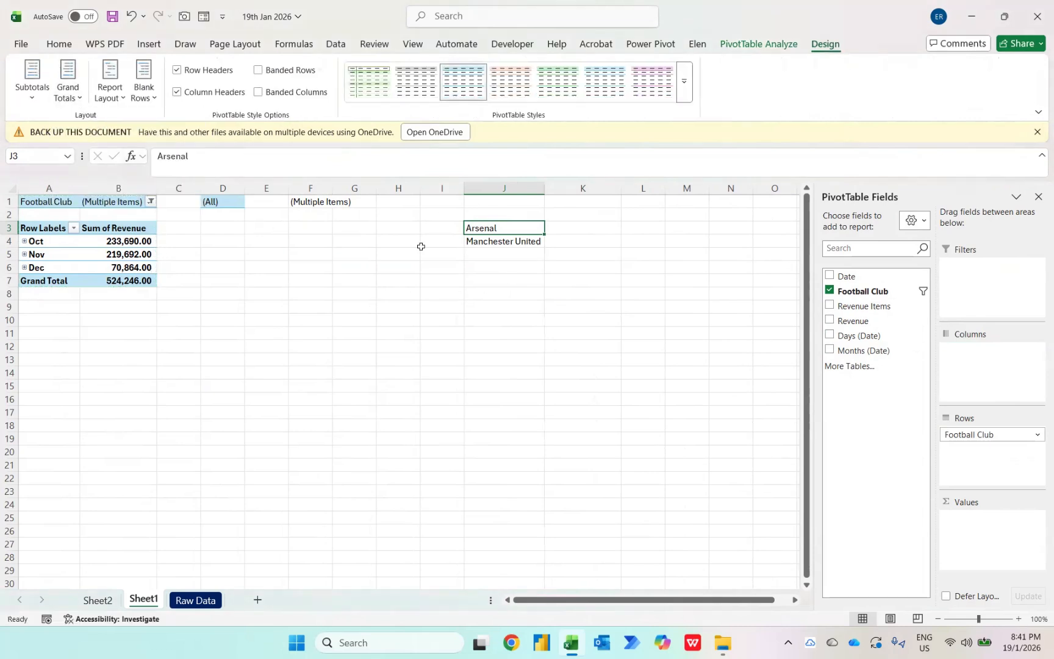
- Enter =TEXTJOIN(",",1,J3:J1048576) in cell K2 to join the club names listed in column J
key(Up)
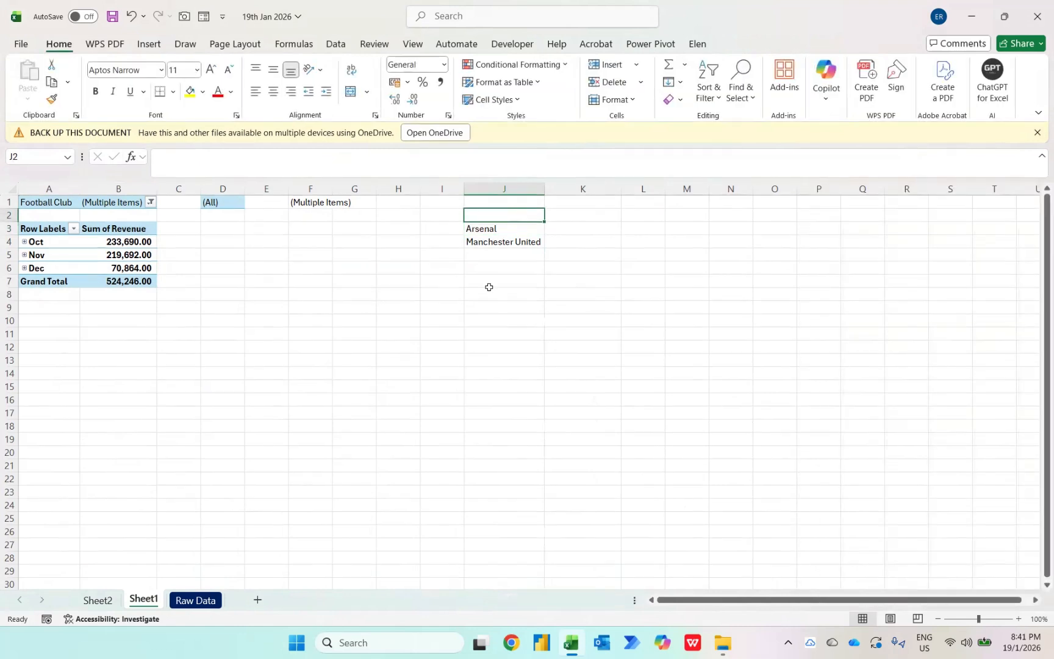
key(Right)
text(=textj)
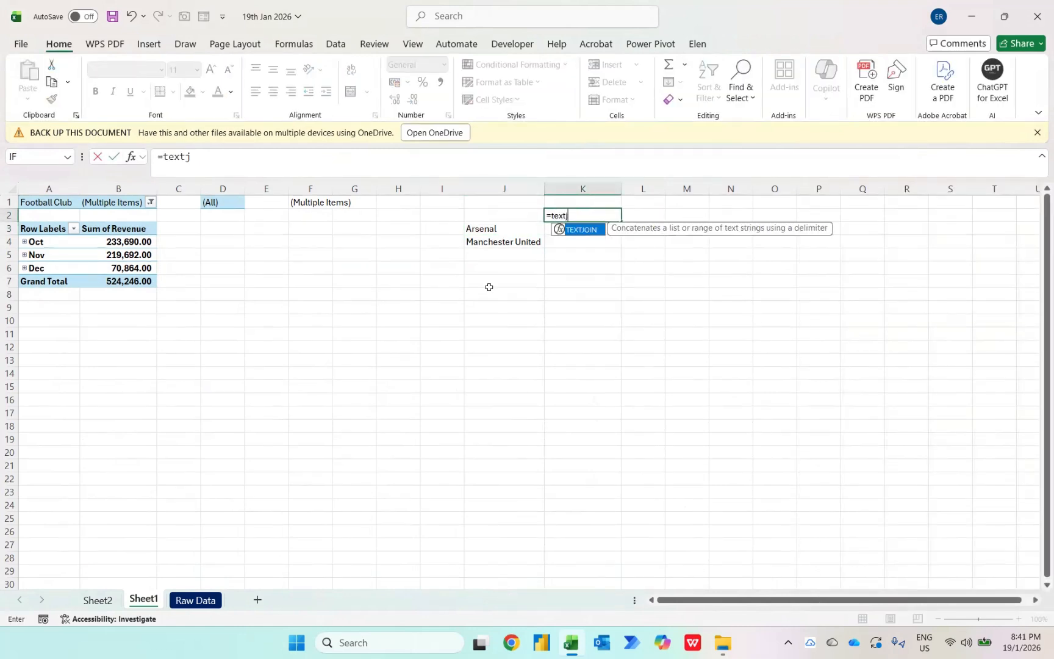
key(Tab)
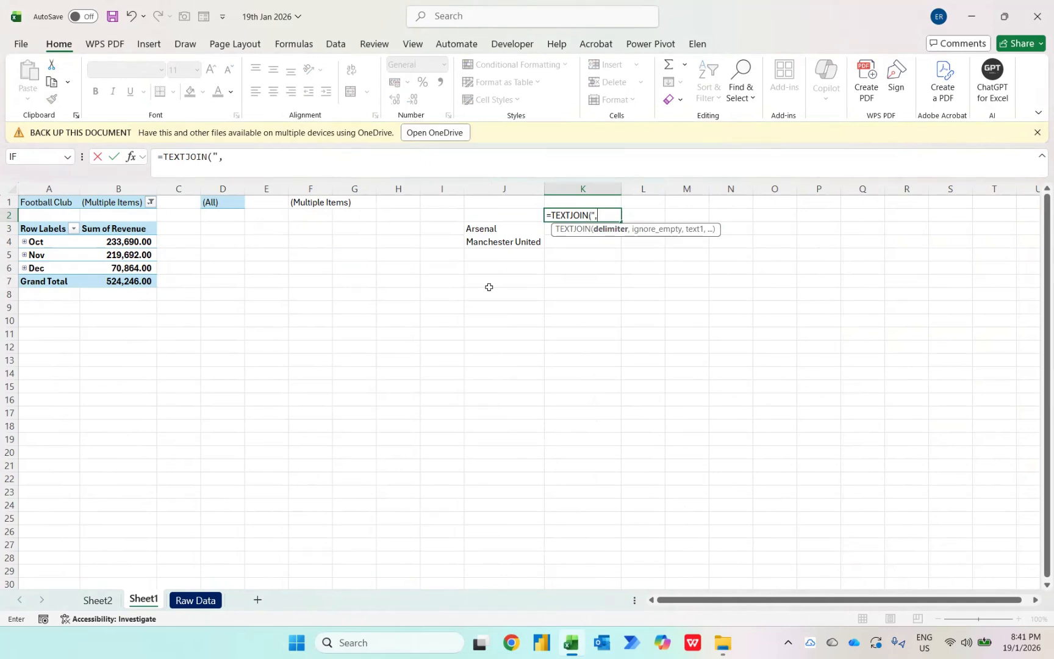
text(",",)
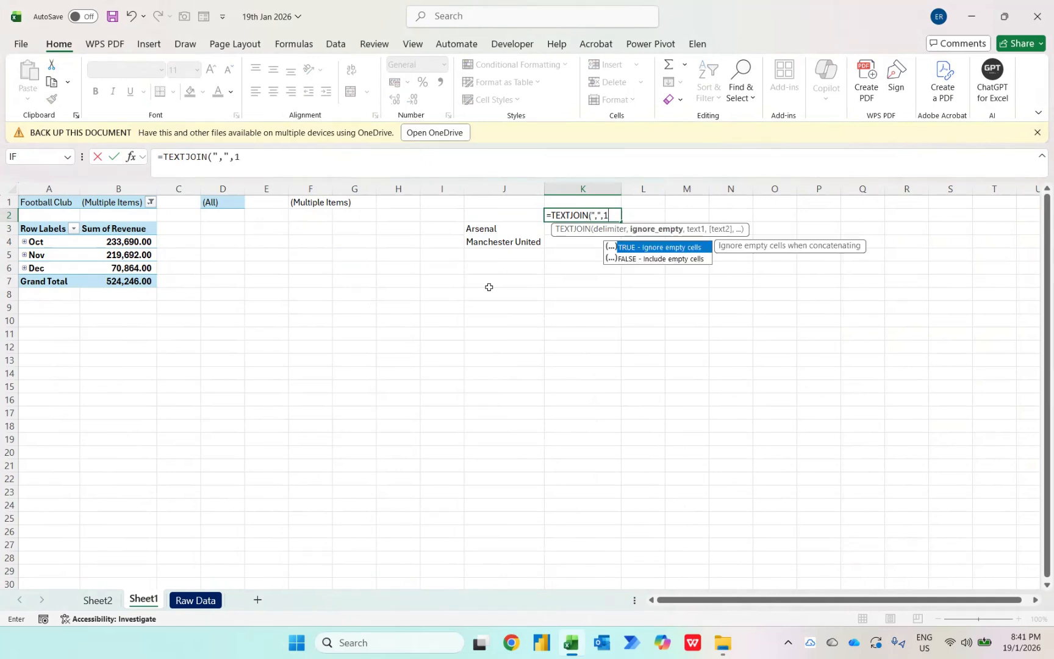
text(1,)
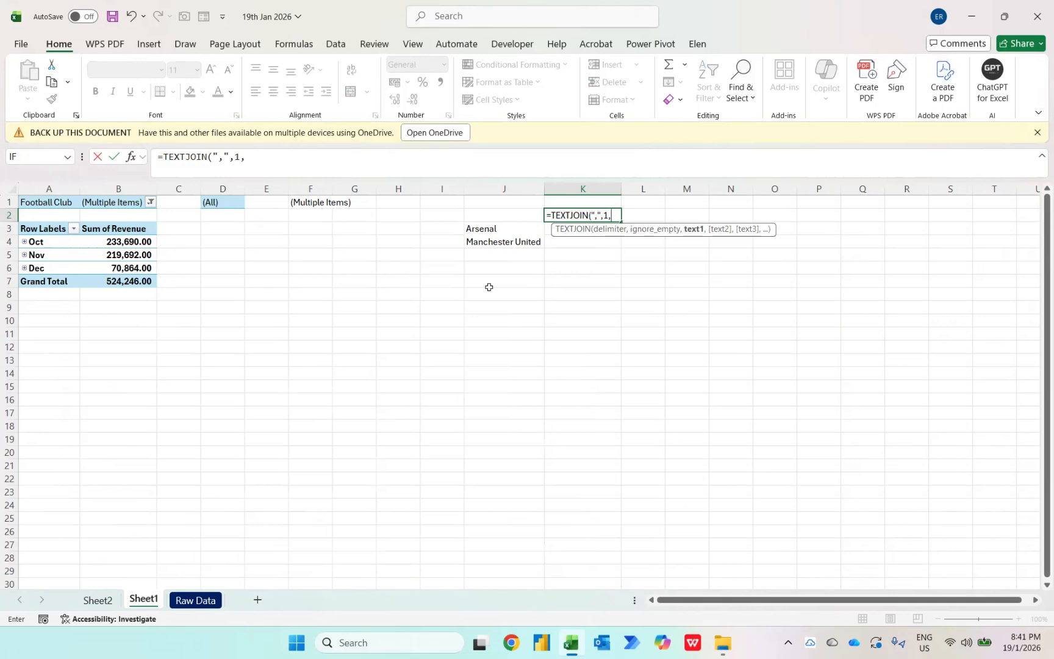
click(491, 233)
key(ctrl+shift+Down)
key(ctrl+shift+Down)
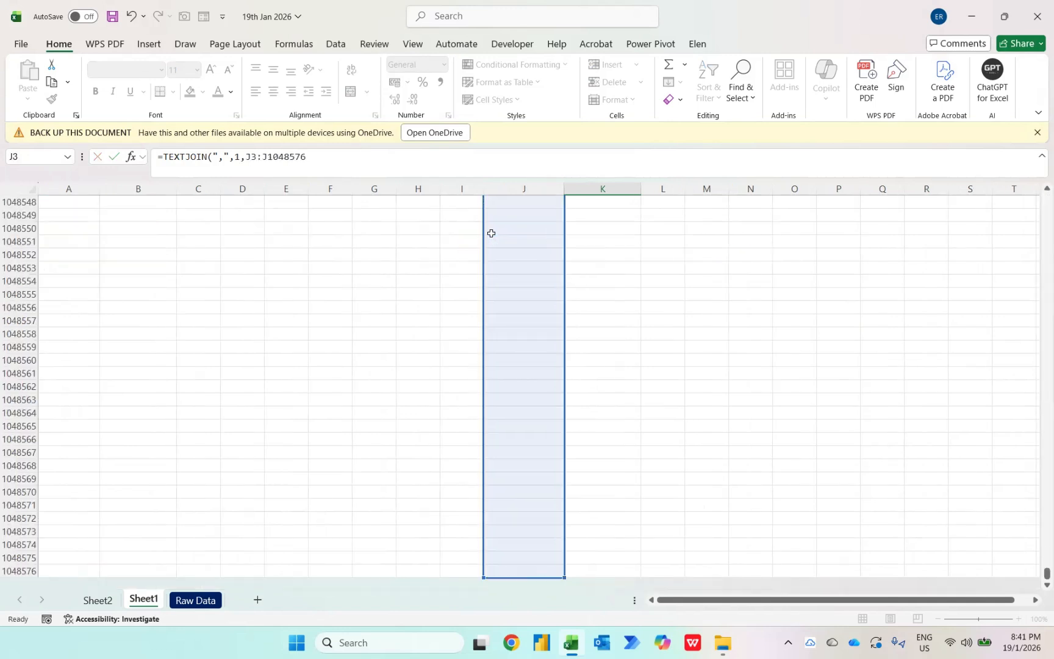
key(ctrl+Return)
- Copy the (Multiple Items) filter cell B1 to cell E1
key(Up)
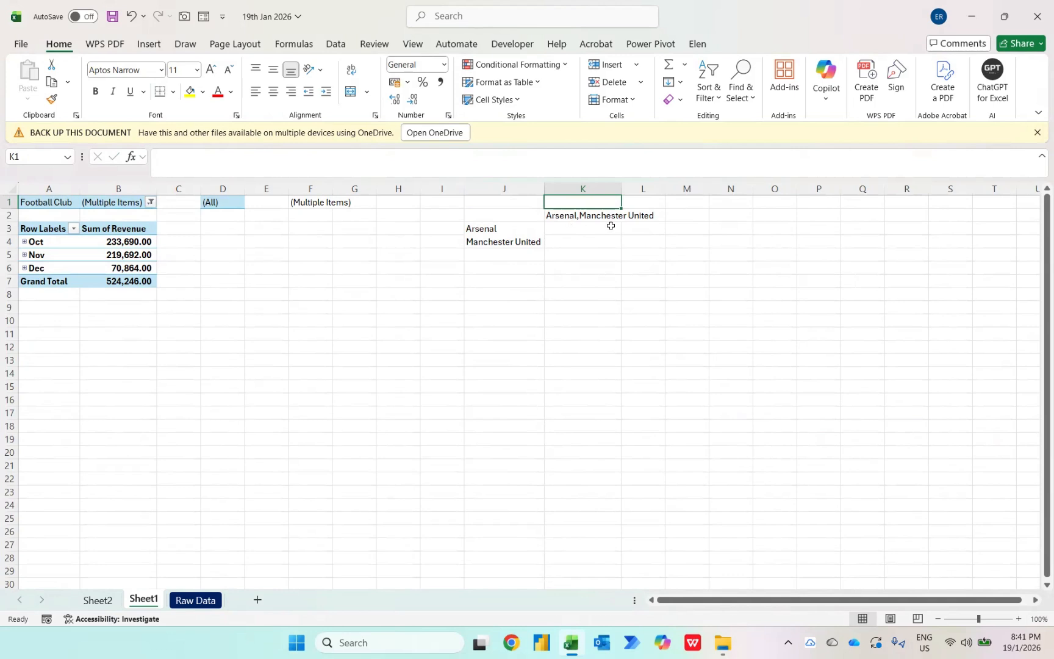
key(Left)
key(Left)
key(Left)
key(Left)
key(Left)
key(Left)
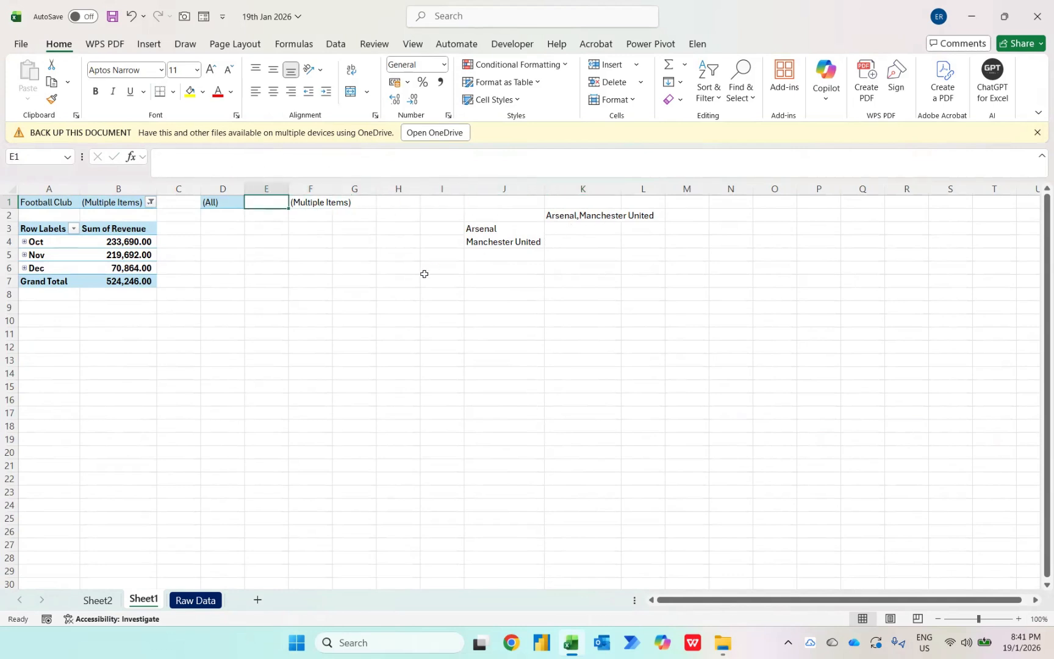
key(Left)
key(Left)
key(Left)
key(ctrl+c)
key(Right)
key(Right)
key(Right)
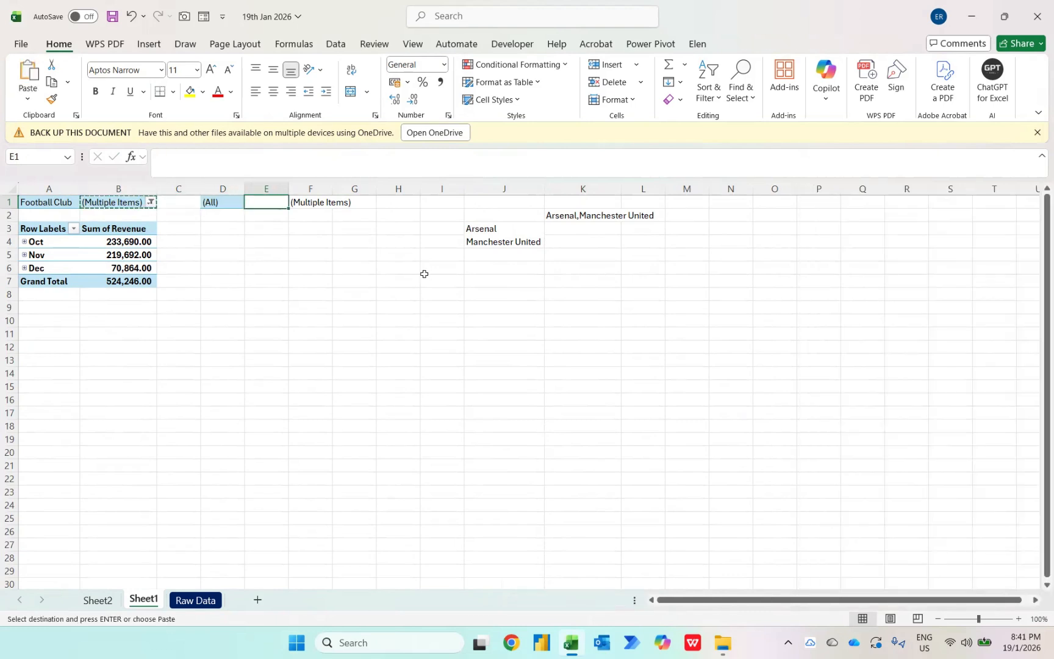
key(ctrl+v)
- Change the formula in F1 to =IF(B1=D1,"Overall Football Clubs",IF(B1=E1,K2,B1))
key(Right)
key(F2)
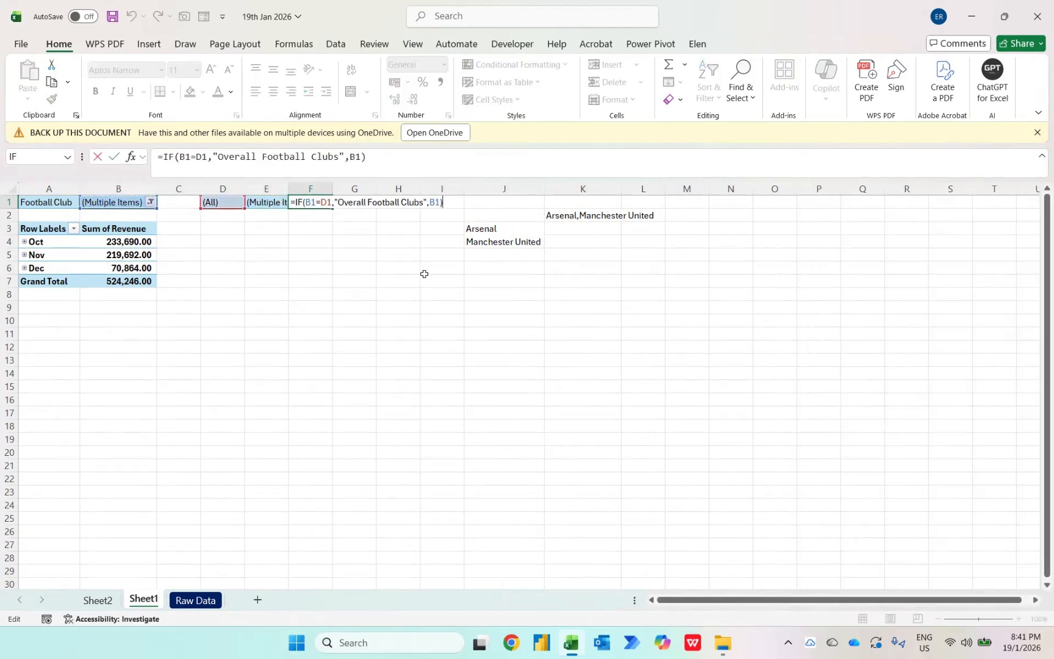
key(BackSpace)
key(BackSpace)
key(BackSpace)
text(IF()
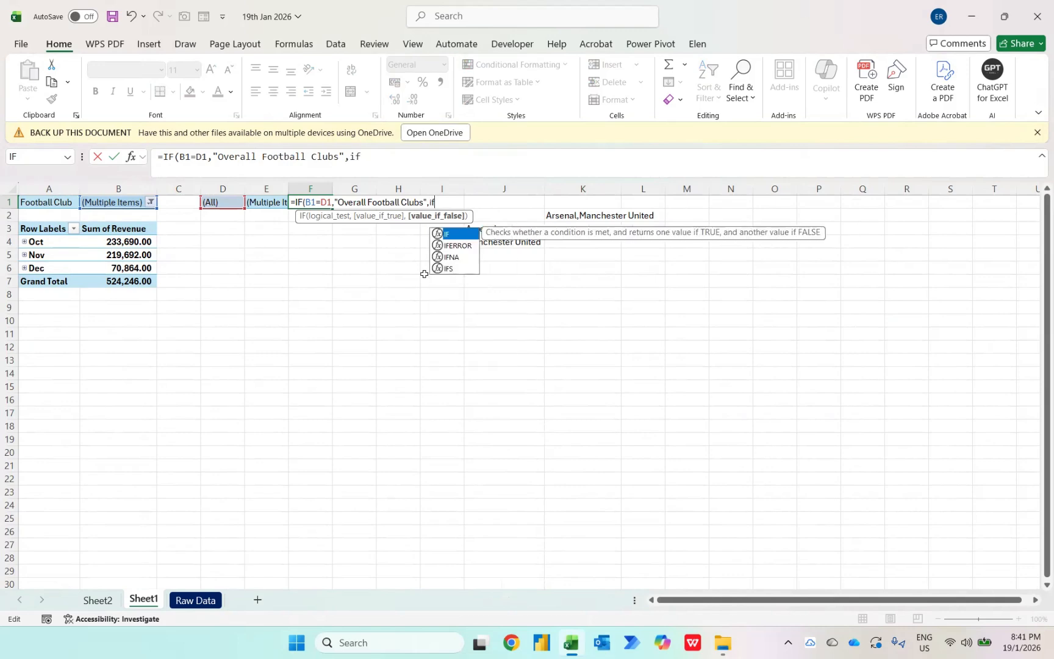
click(113, 203)
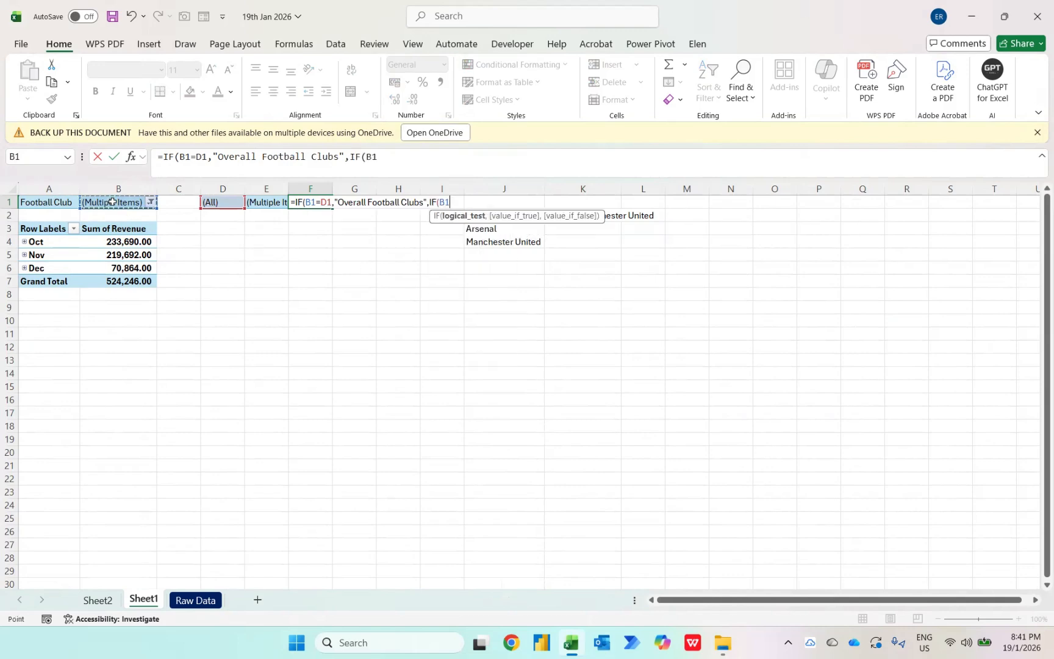
text(=)
click(264, 206)
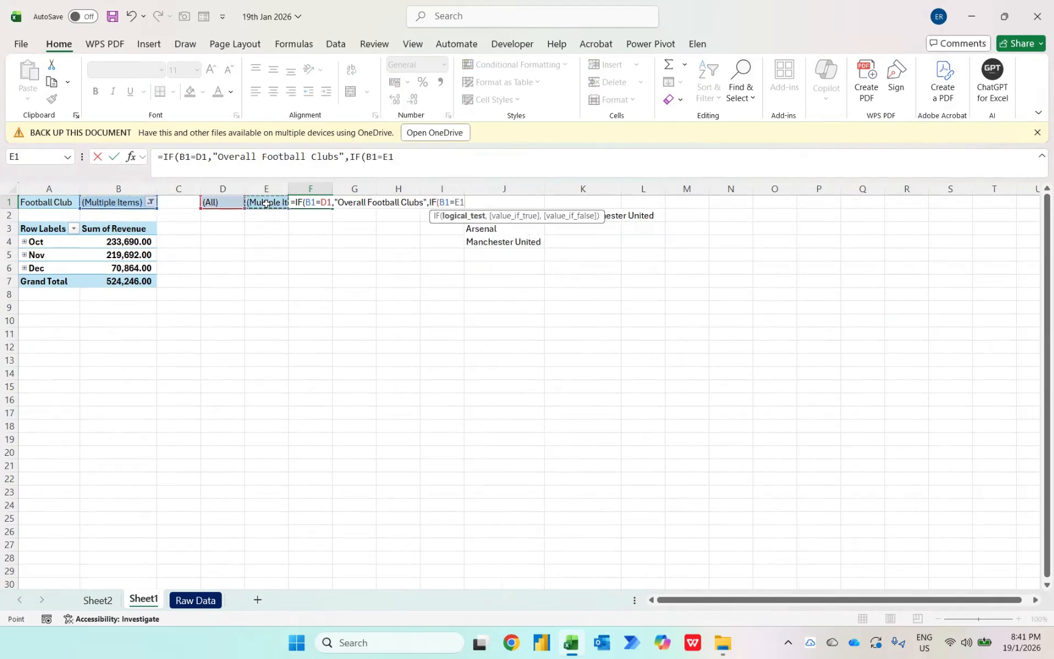
text(,)
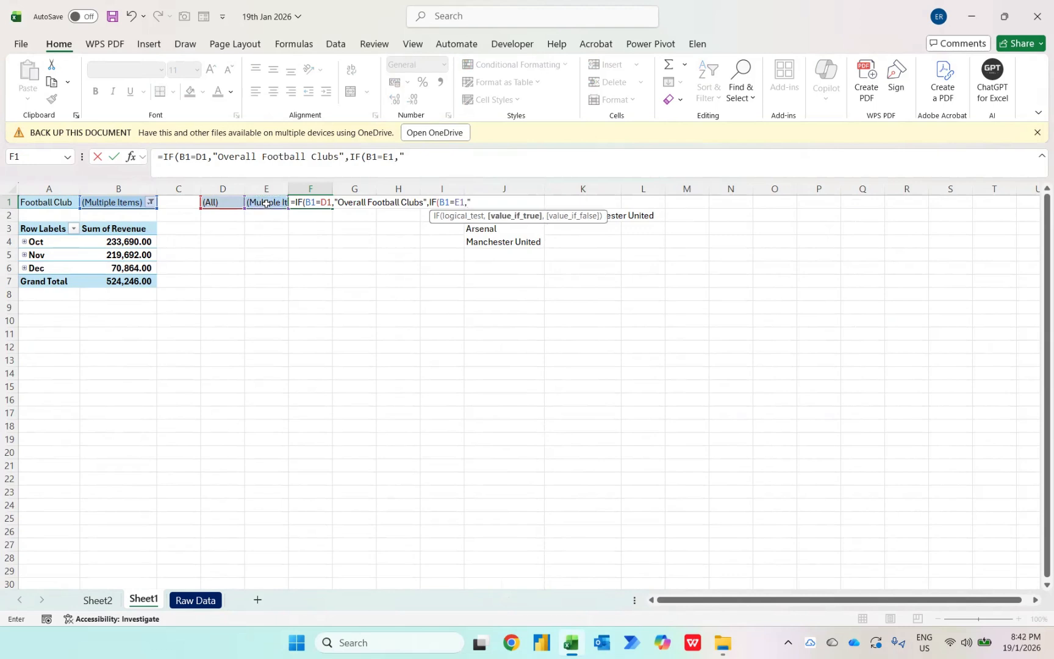
click(596, 242)
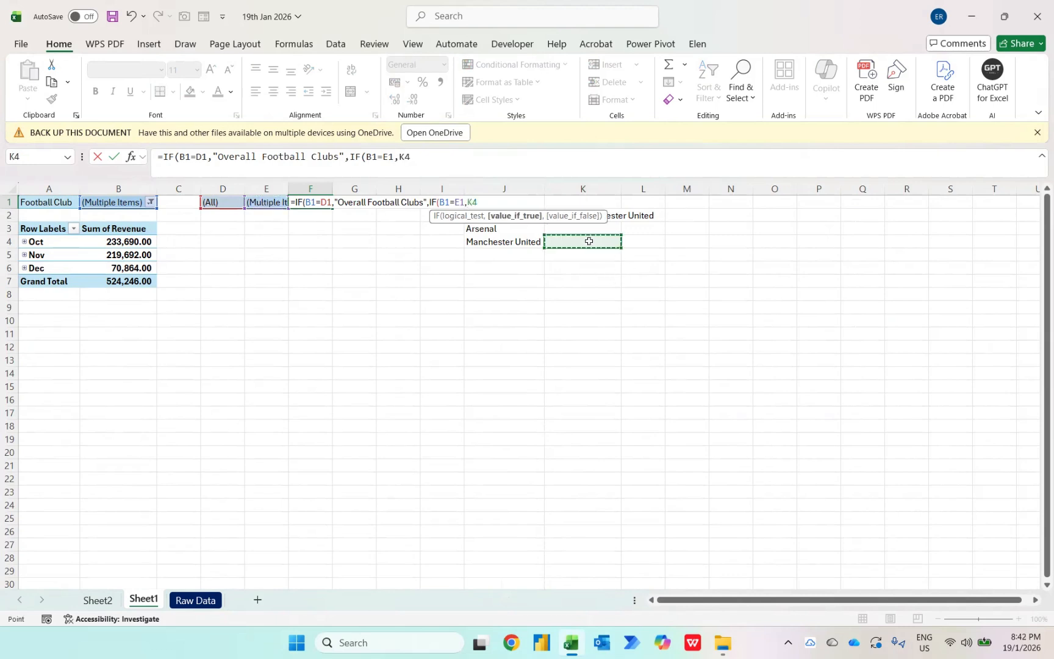
key(Up)
key(Up)
text(,)
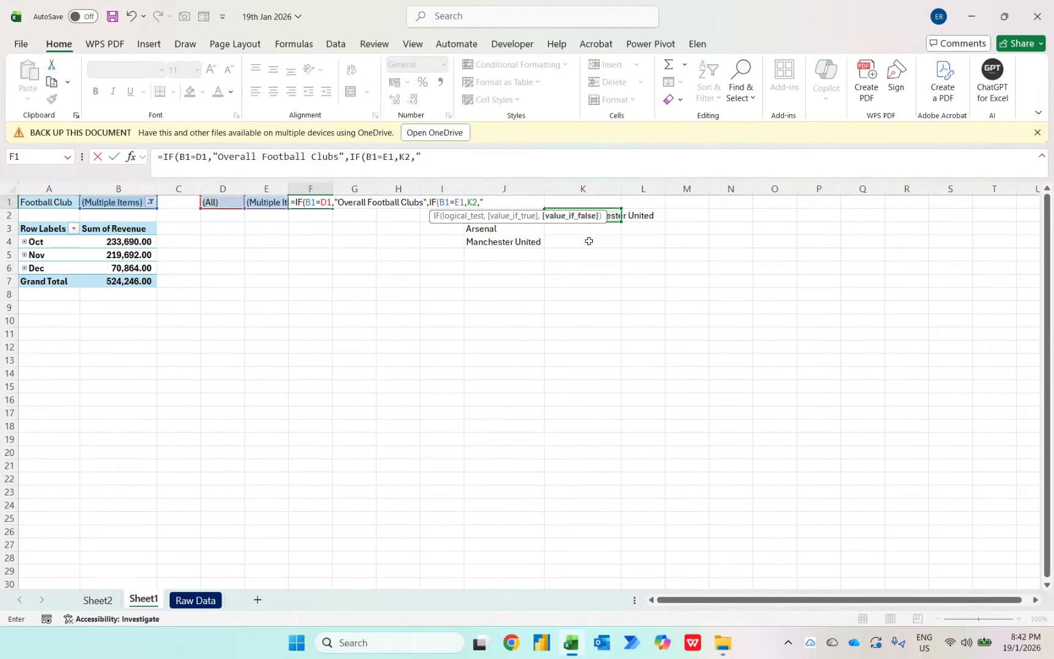
click(110, 203)
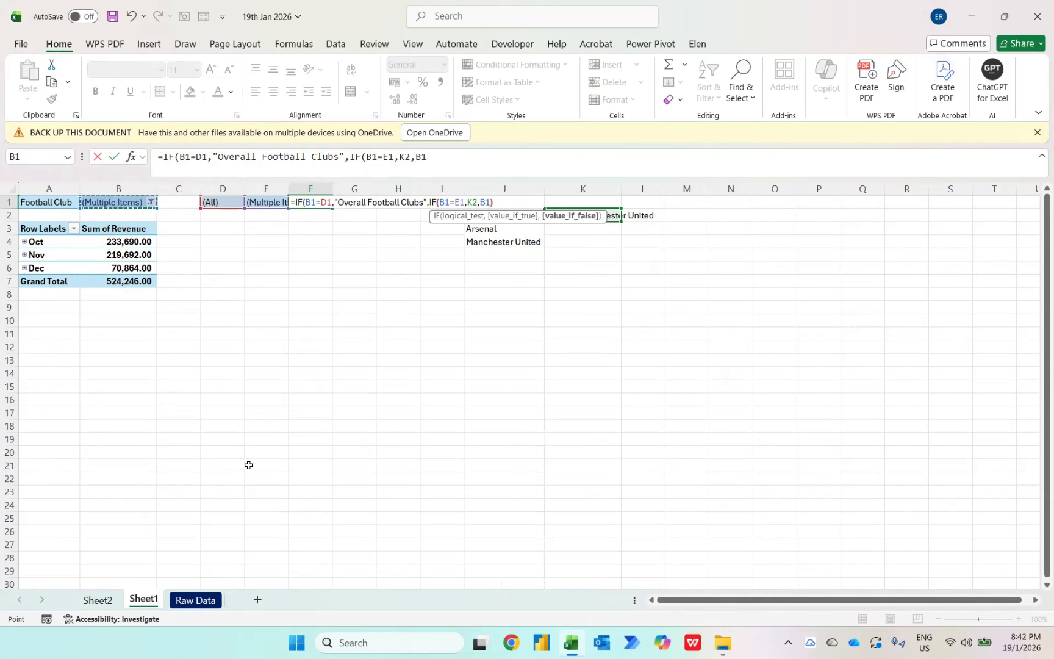
text()))
key(ctrl+Return)
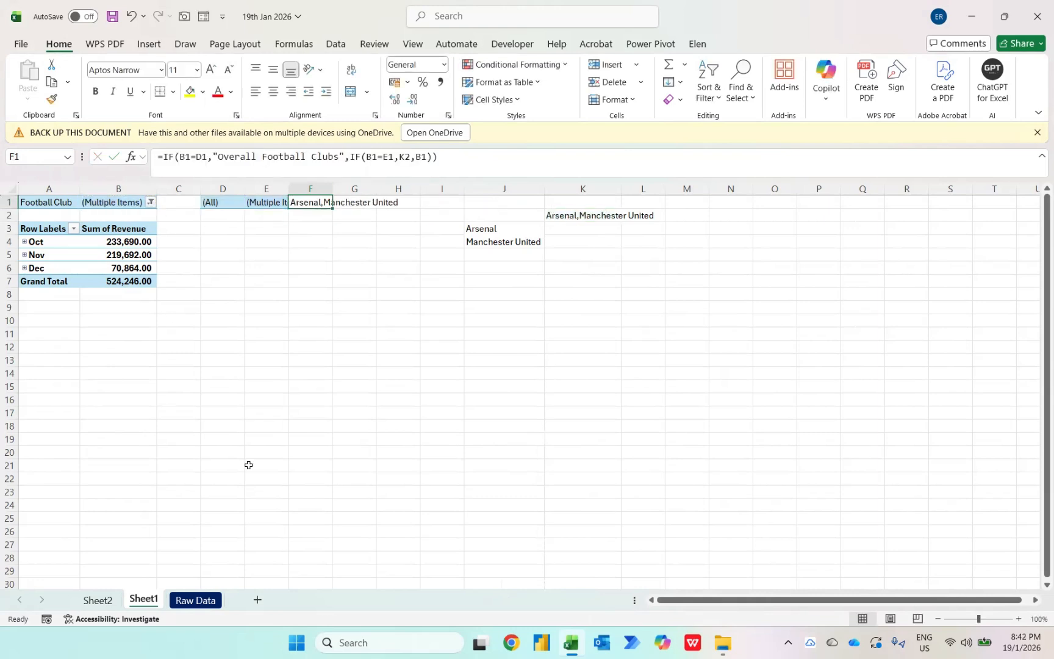
- Check the Sheet2 title with Chelsea, Liverpool, no filter and Arsenal, and leave the slicer on Arsenal and Liverpool together
click(96, 601)
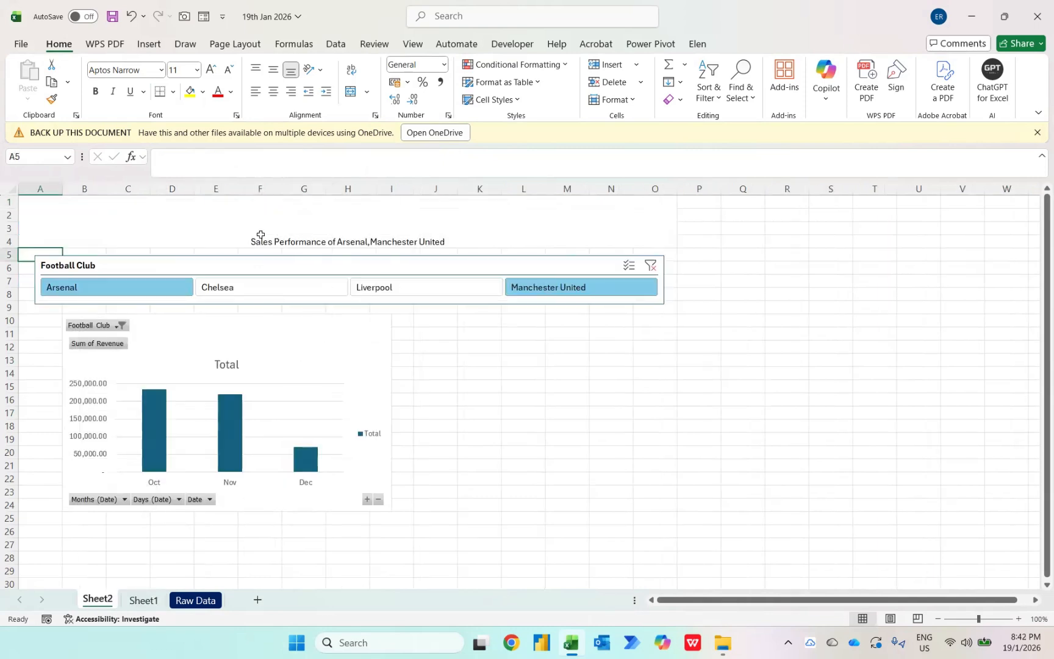
click(261, 295)
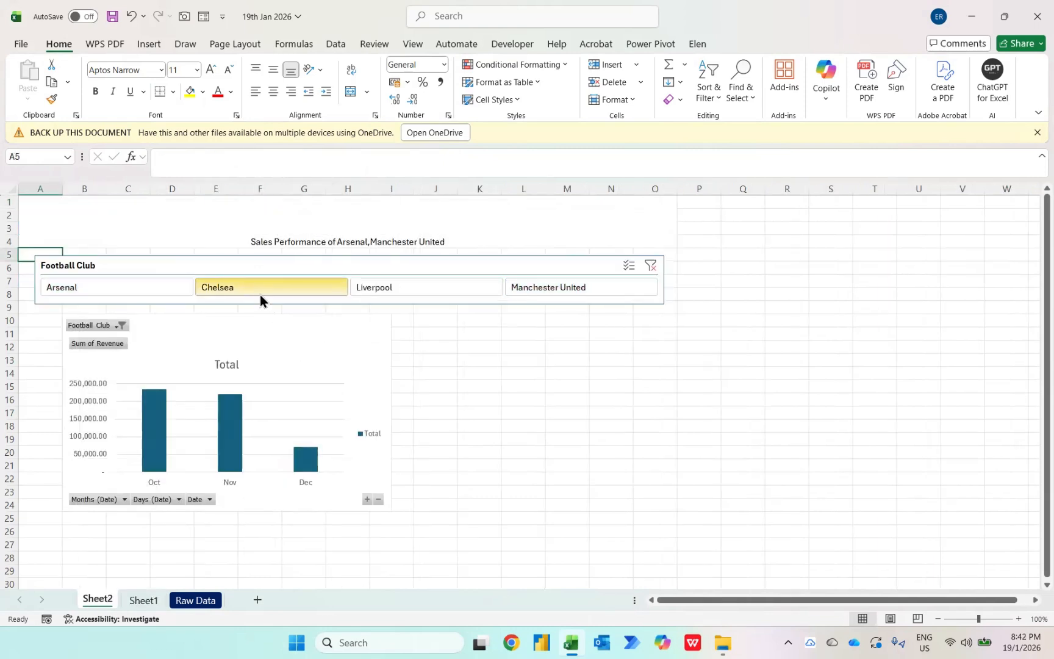
click(412, 290)
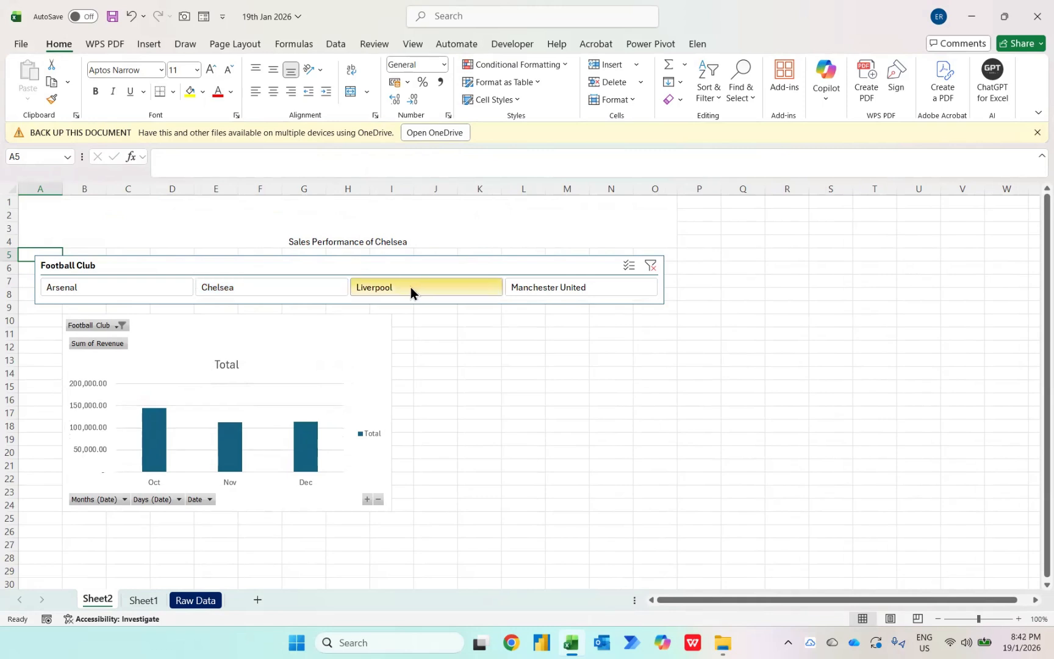
click(650, 266)
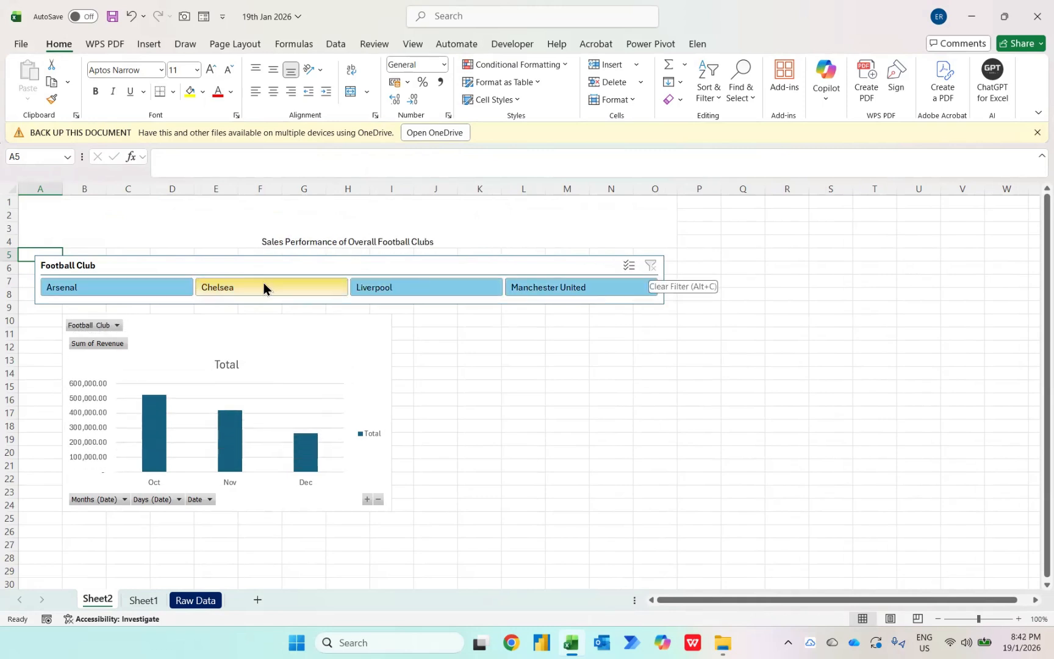
click(158, 284)
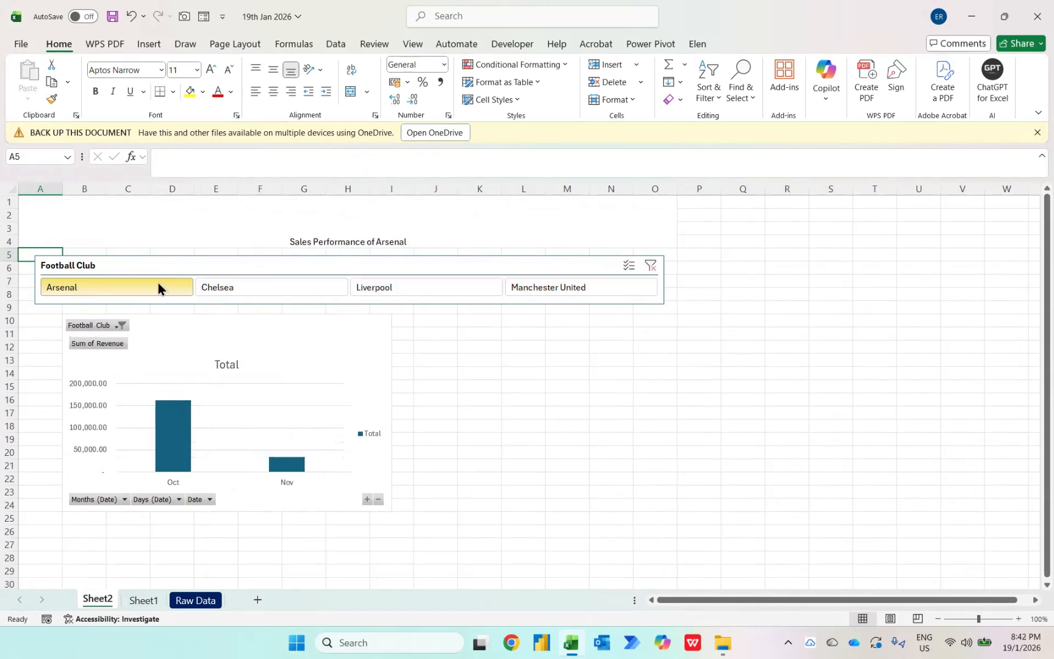
ctrl+click(406, 297)
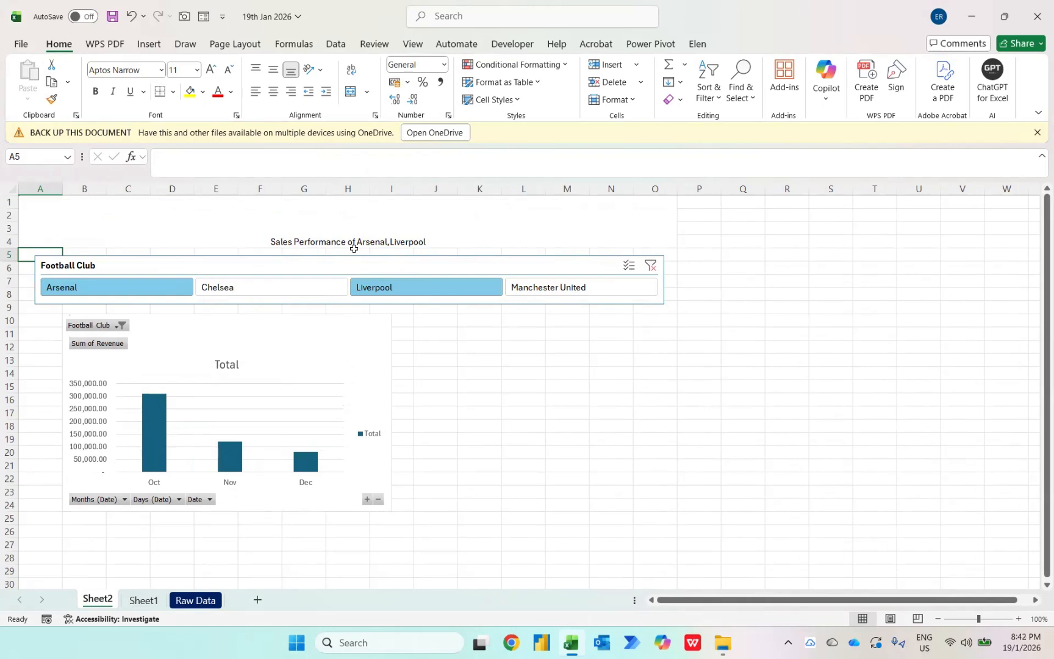
- Add data labels to the PivotChart, remove its gridlines and legend, and hide all of its field buttons
click(351, 340)
click(408, 323)
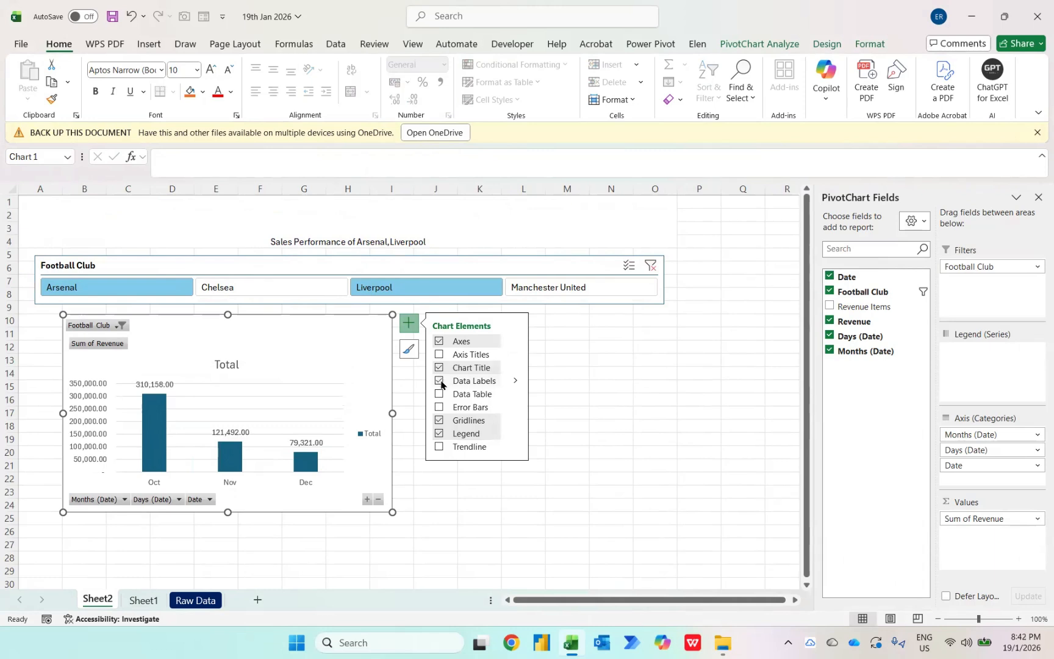
click(439, 419)
click(440, 433)
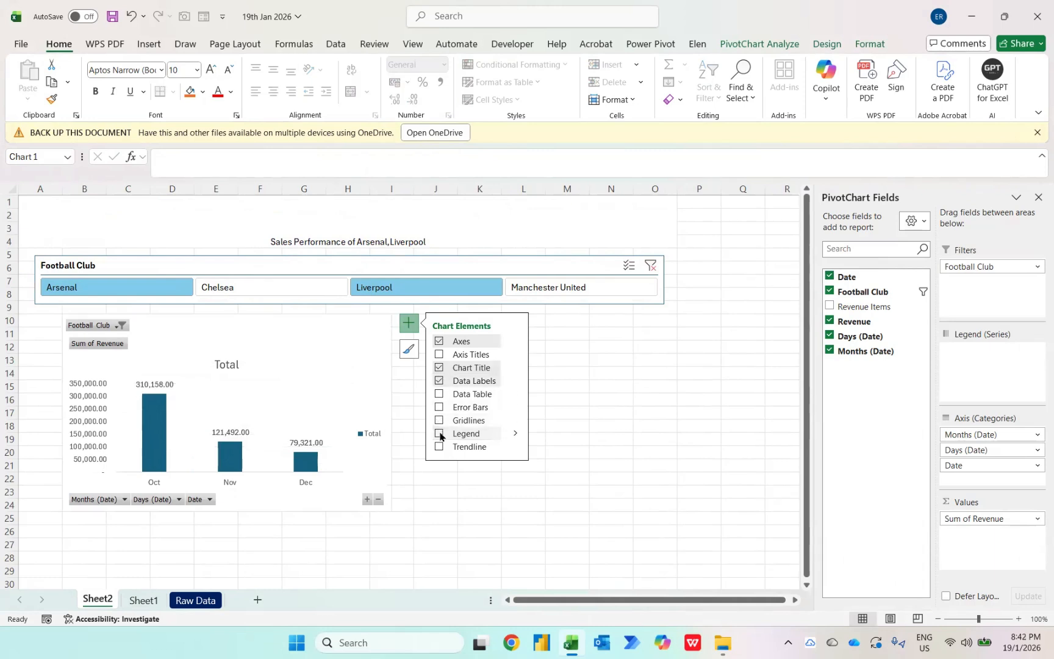
right_click(106, 348)
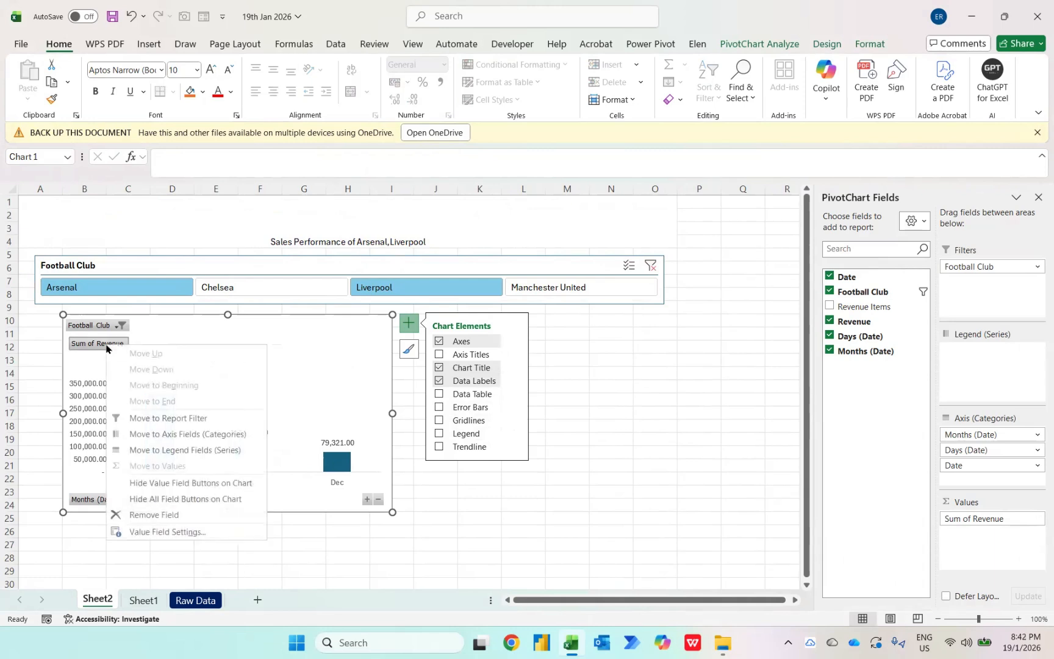
click(171, 497)
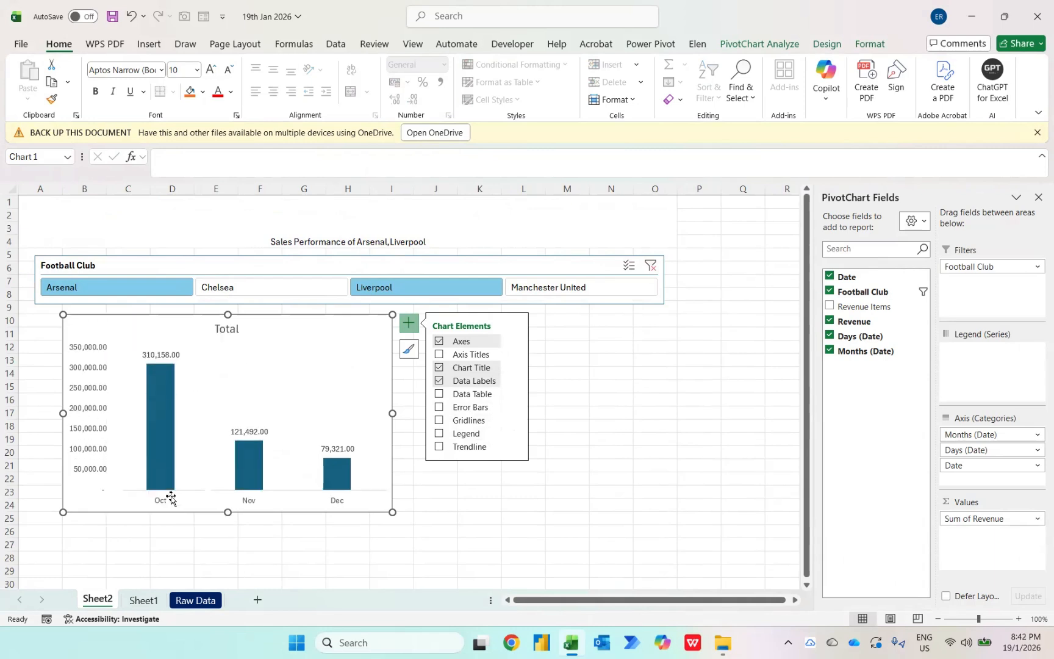
- Resize the PivotChart to start at the slicer's left edge and span about columns A to I and rows 10 to 21
drag(61, 511, 35, 482)
drag(393, 482, 417, 468)
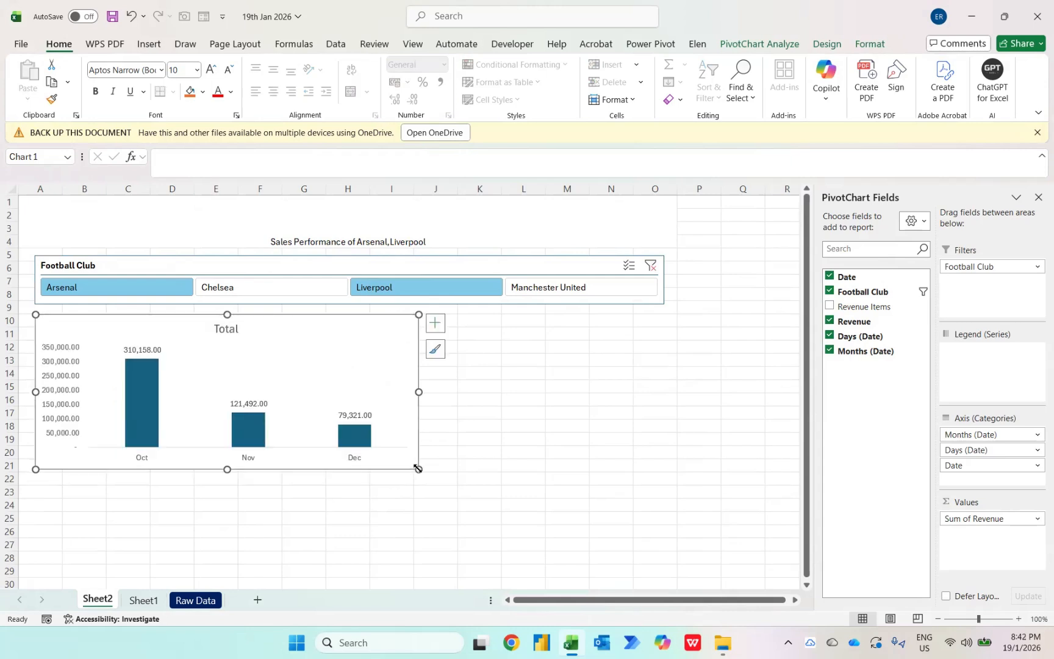